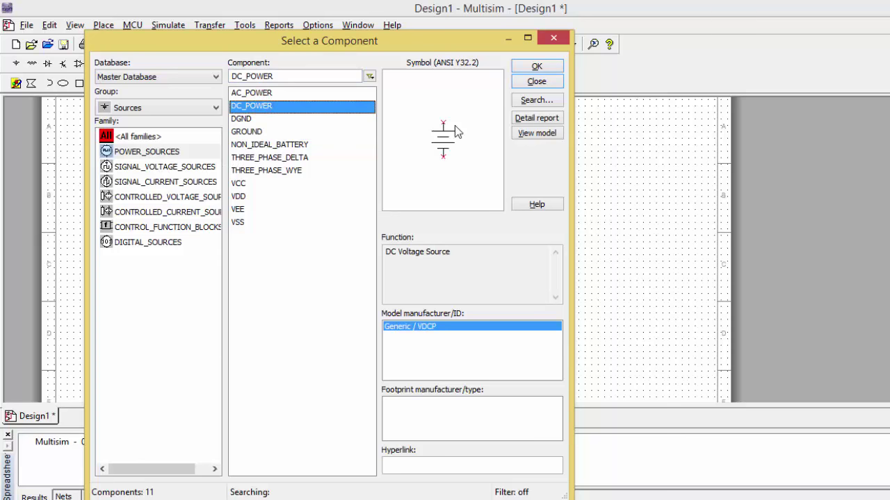
# - Place a DC_POWER voltage source on the upper-left part of the schematic and finish component placement
pyautogui.click(535, 68)
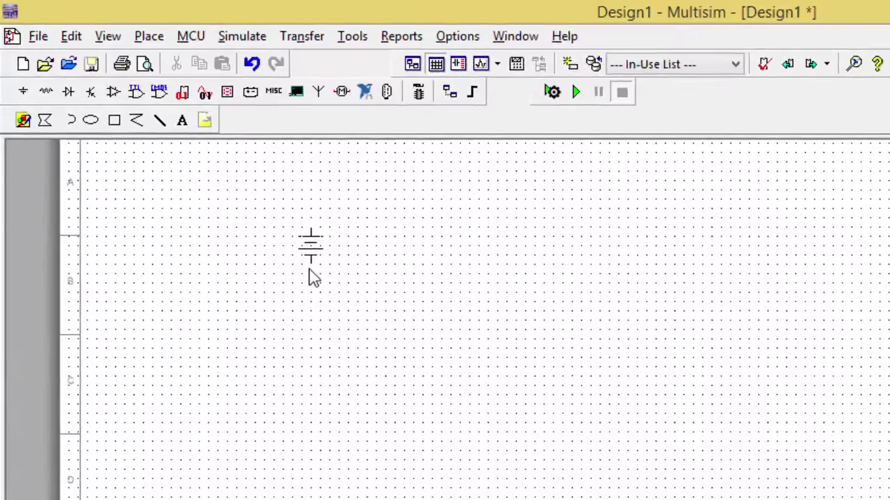
pyautogui.click(212, 193)
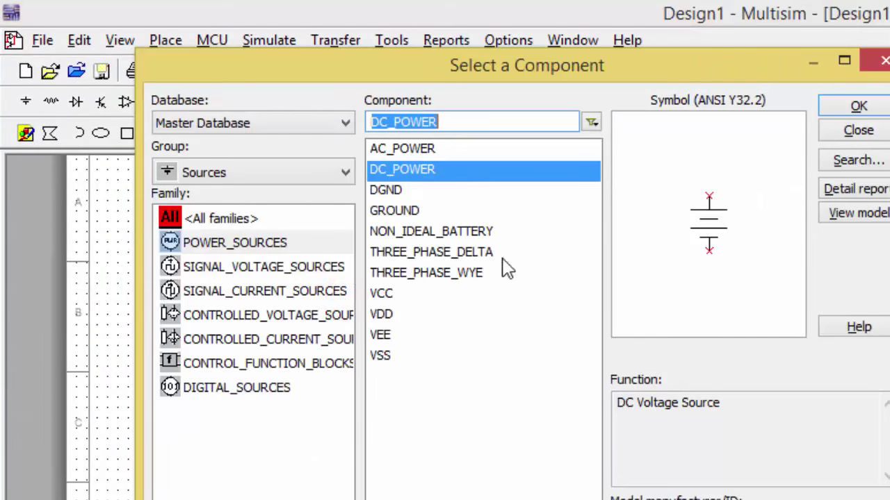
pyautogui.click(855, 133)
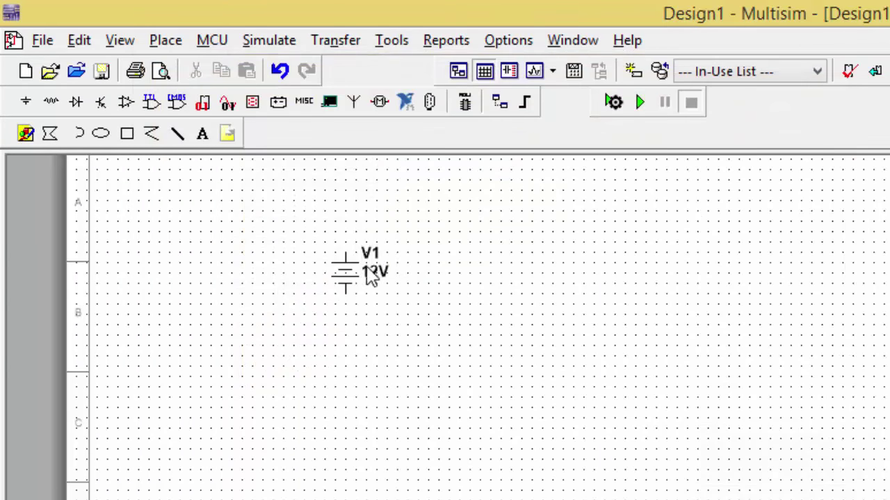
# - Set the DC source's voltage to 100 V
pyautogui.doubleClick(351, 268)
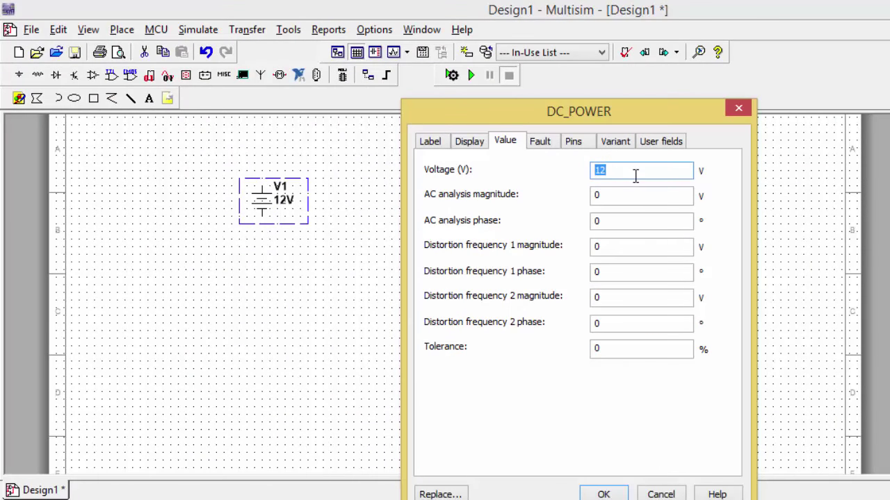
pyautogui.click(618, 494)
pyautogui.click(275, 200)
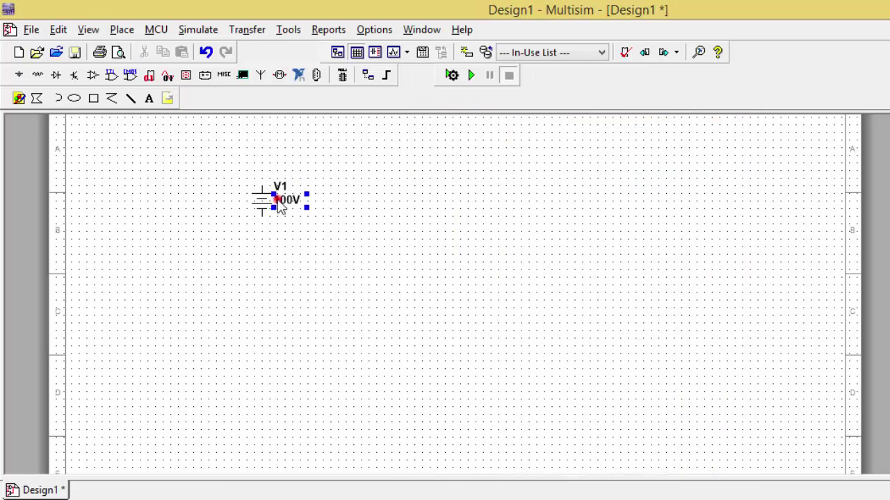
pyautogui.doubleClick(276, 200)
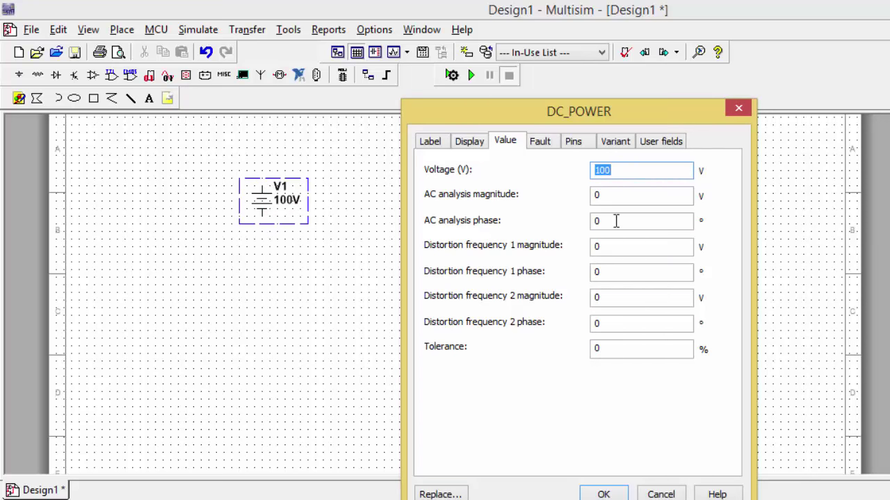
pyautogui.click(604, 494)
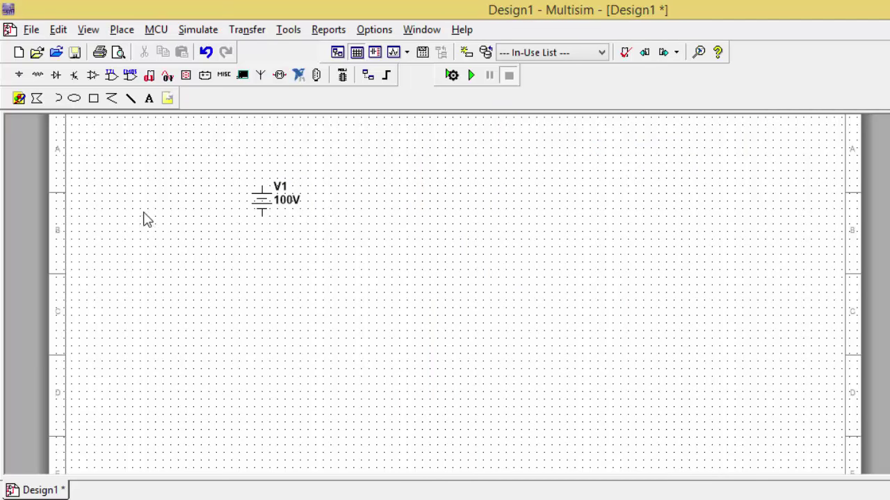
# - Place a 1 Ω resistor from the RESISTOR family to the upper right of the DC source
pyautogui.click(38, 75)
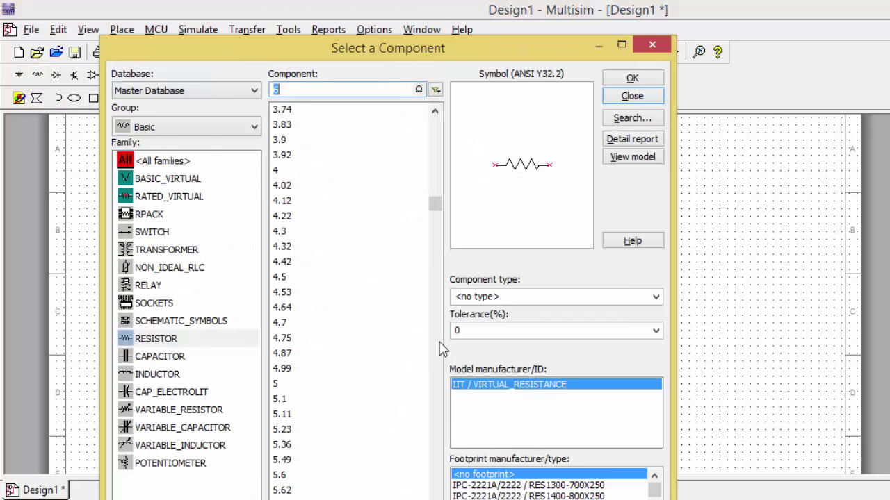
pyautogui.moveTo(429, 203)
pyautogui.mouseDown()
pyautogui.moveTo(422, 123)
pyautogui.moveTo(424, 245)
pyautogui.moveTo(435, 174)
pyautogui.mouseUp()
pyautogui.click(288, 216)
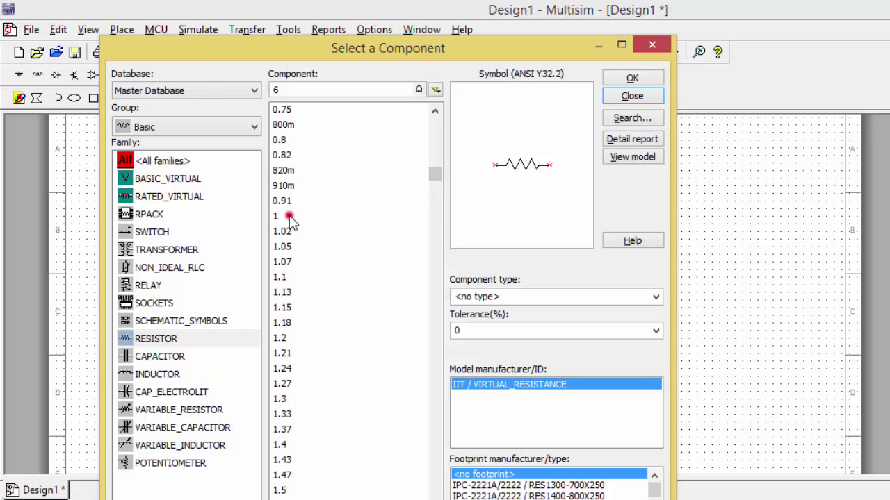
pyautogui.click(632, 78)
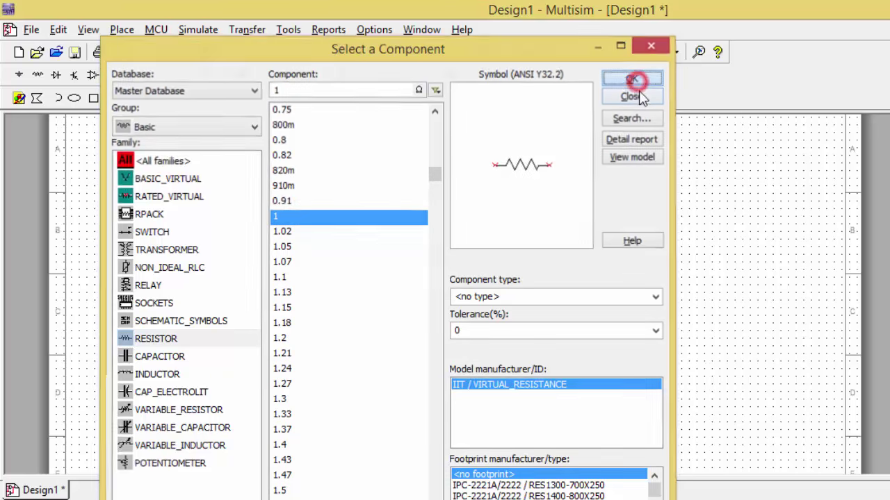
pyautogui.click(371, 171)
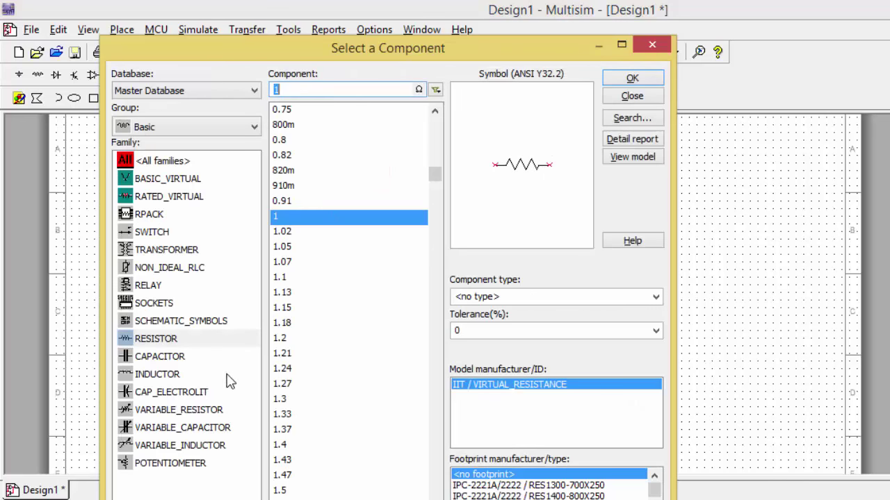
# - Place a 2 Ω resistor to the right of R1, in line with it
pyautogui.scroll(-6, 349, 289)
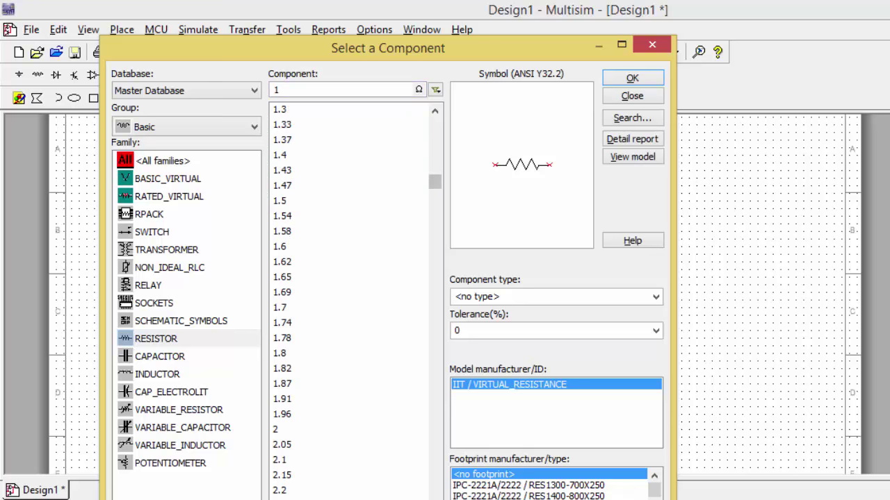
pyautogui.click(286, 429)
pyautogui.click(631, 77)
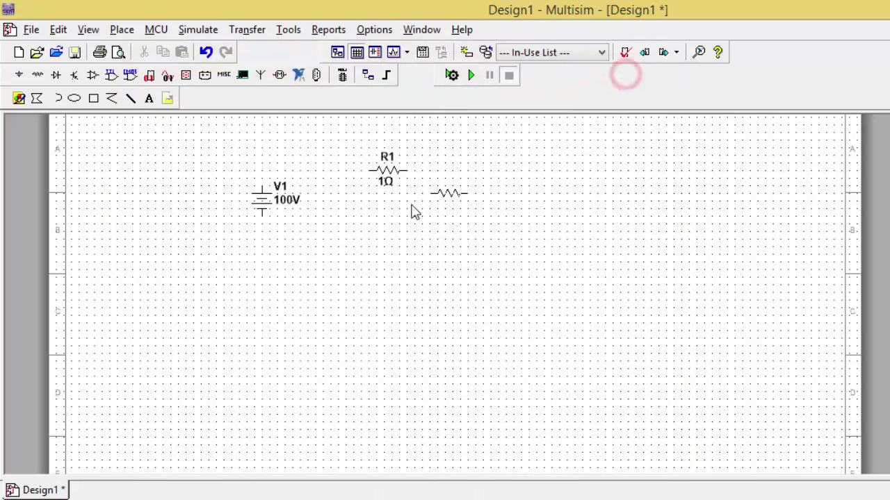
pyautogui.click(478, 171)
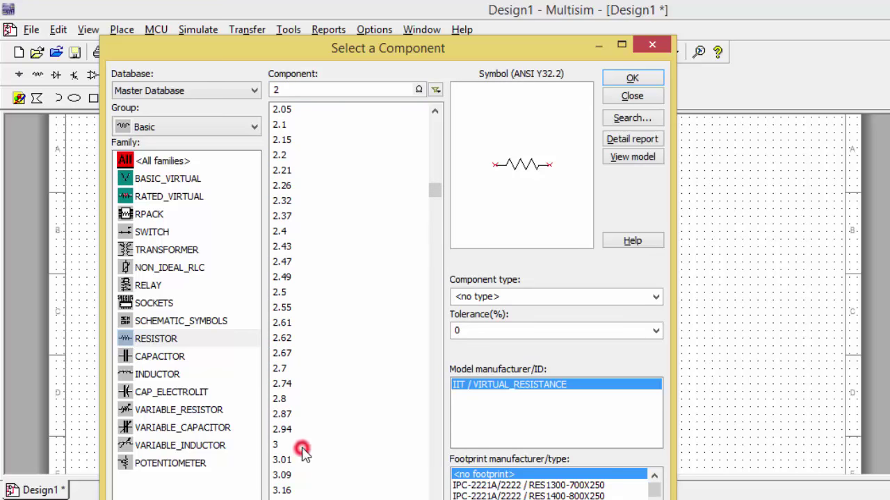
# - Place a 3 Ω resistor in line to the right of R2 and finish component placement
pyautogui.click(292, 446)
pyautogui.click(632, 78)
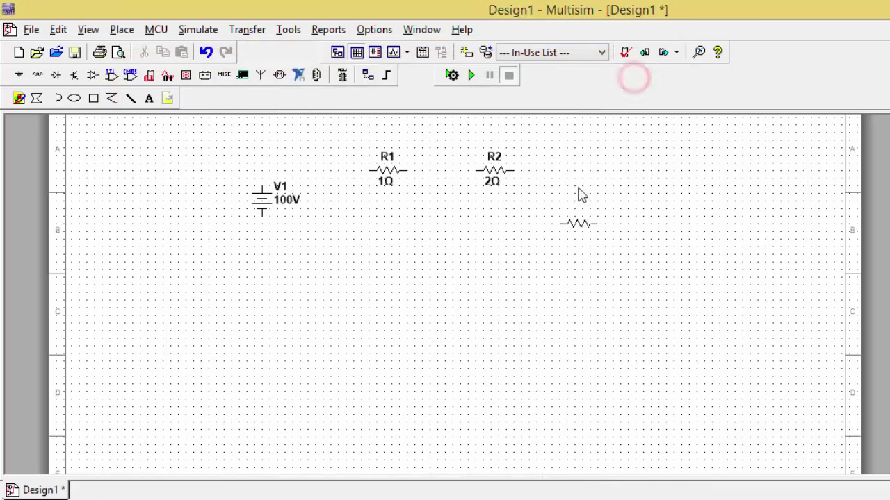
pyautogui.click(586, 177)
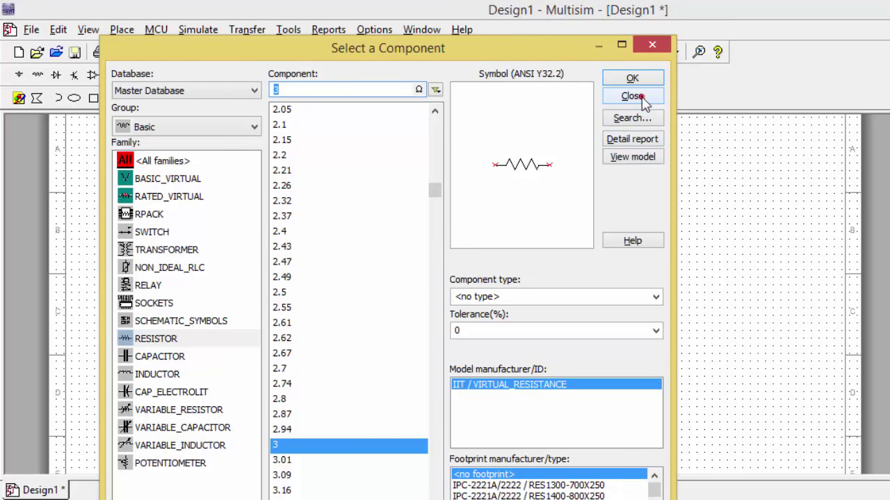
pyautogui.click(641, 98)
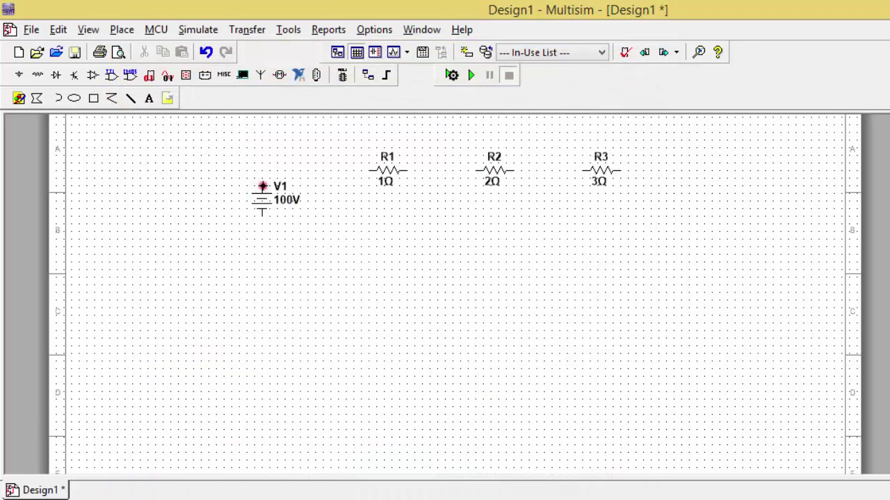
# - Wire V1's positive terminal through R1, R2 and R3 in series, then back below the components to V1's negative terminal
pyautogui.click(262, 186)
pyautogui.click(367, 170)
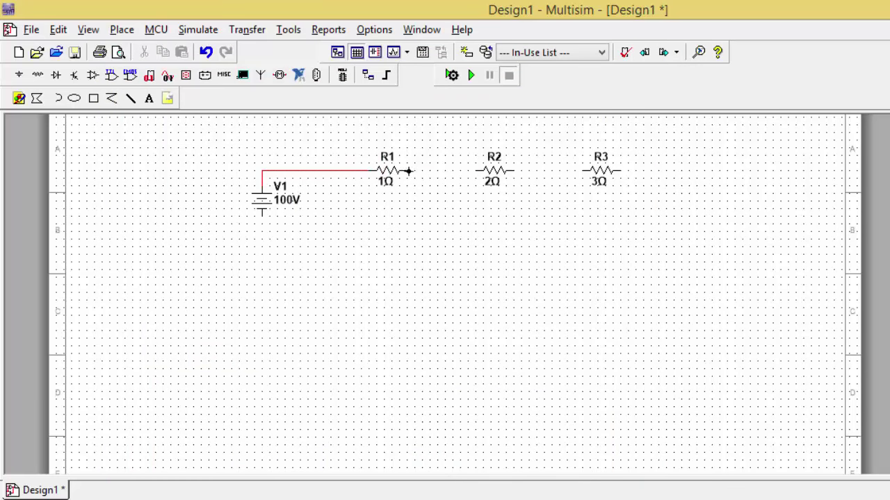
pyautogui.click(408, 171)
pyautogui.click(475, 170)
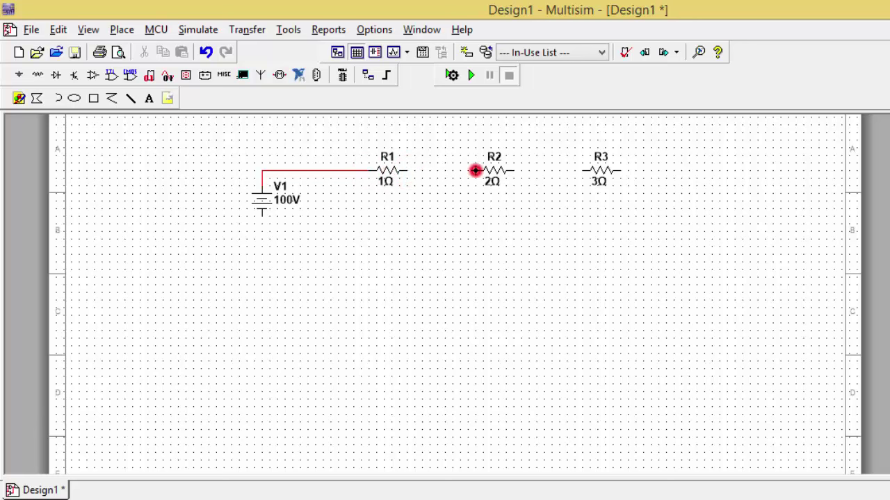
pyautogui.click(515, 170)
pyautogui.click(582, 170)
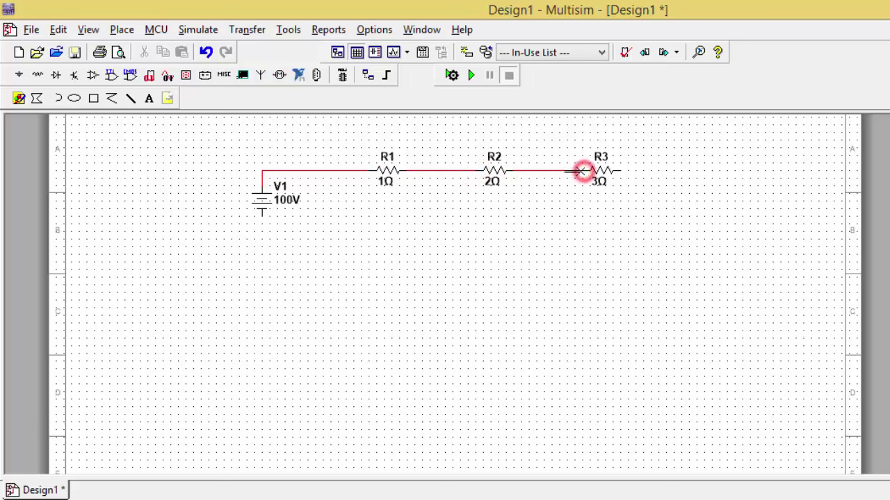
pyautogui.click(620, 172)
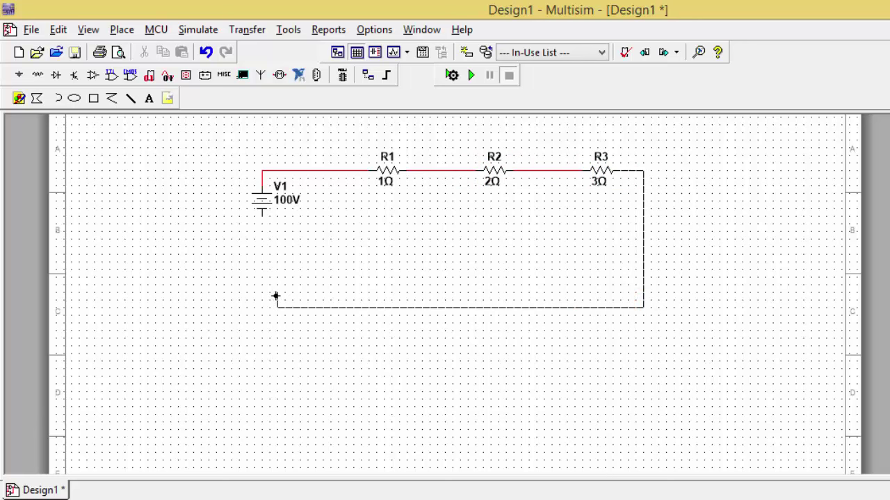
pyautogui.click(263, 303)
pyautogui.click(262, 216)
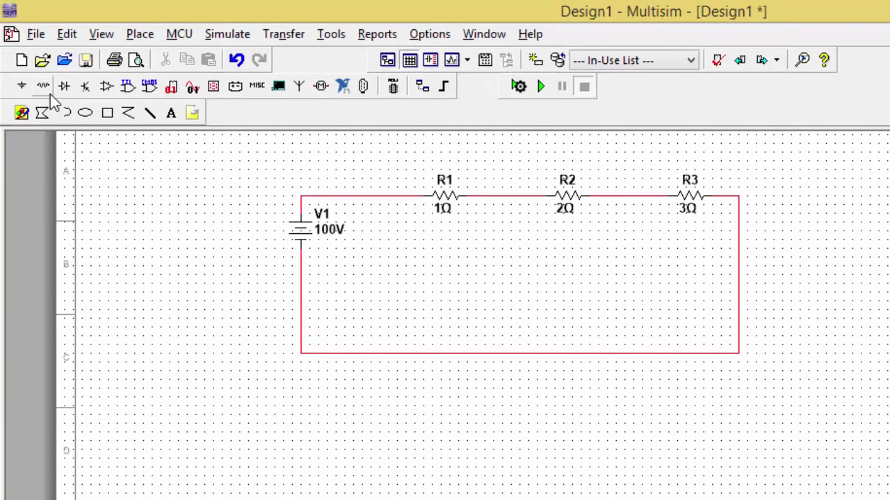
# - Place a GROUND from the power sources on the circuit's lower wire and finish component placement
pyautogui.click(44, 87)
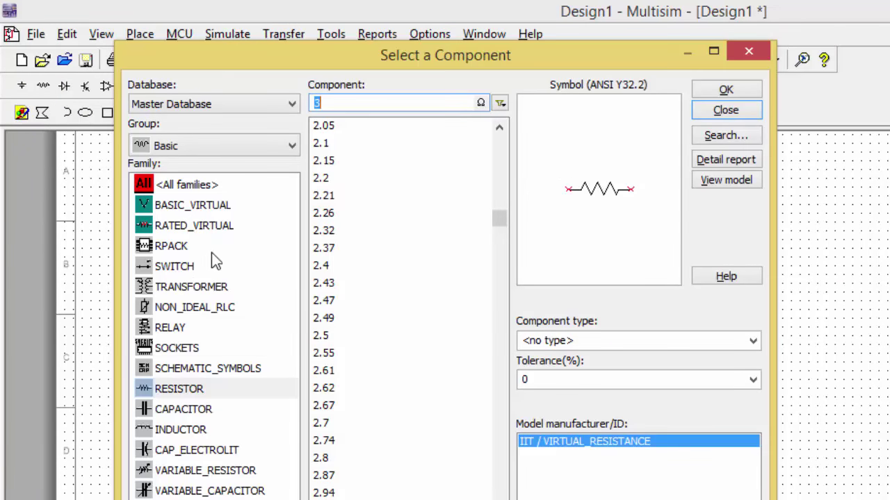
pyautogui.click(199, 146)
pyautogui.click(186, 186)
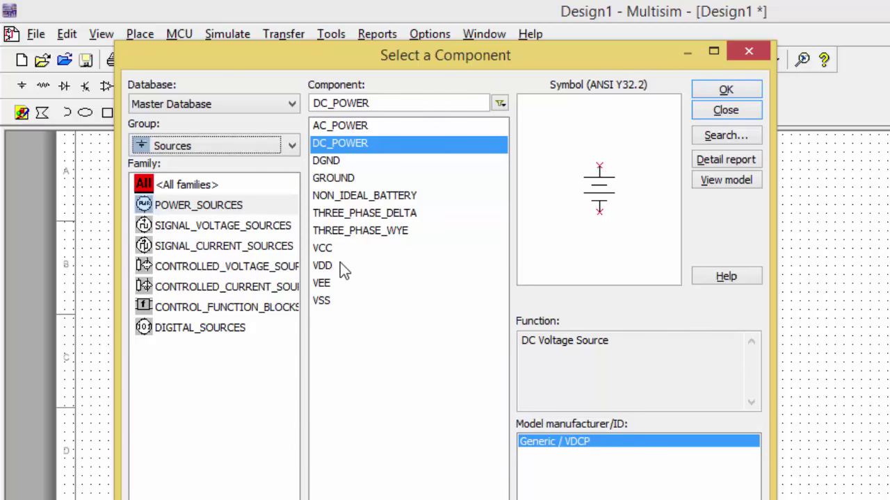
pyautogui.click(334, 179)
pyautogui.click(739, 93)
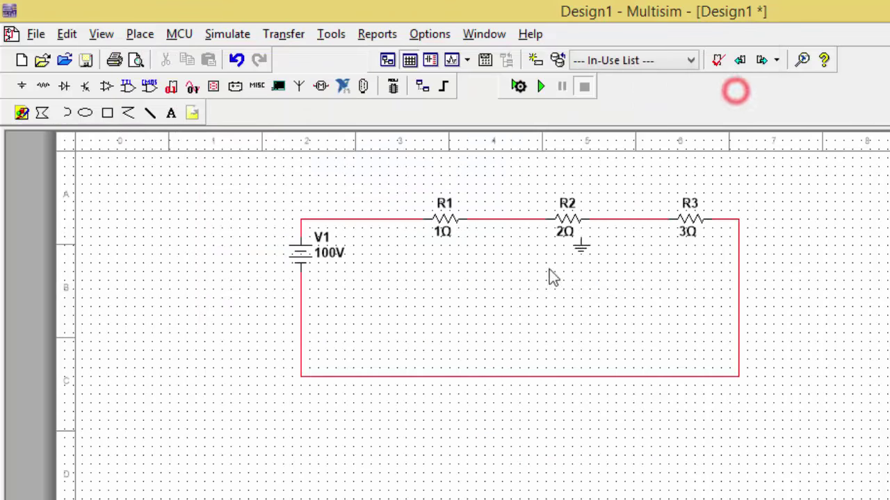
pyautogui.click(545, 381)
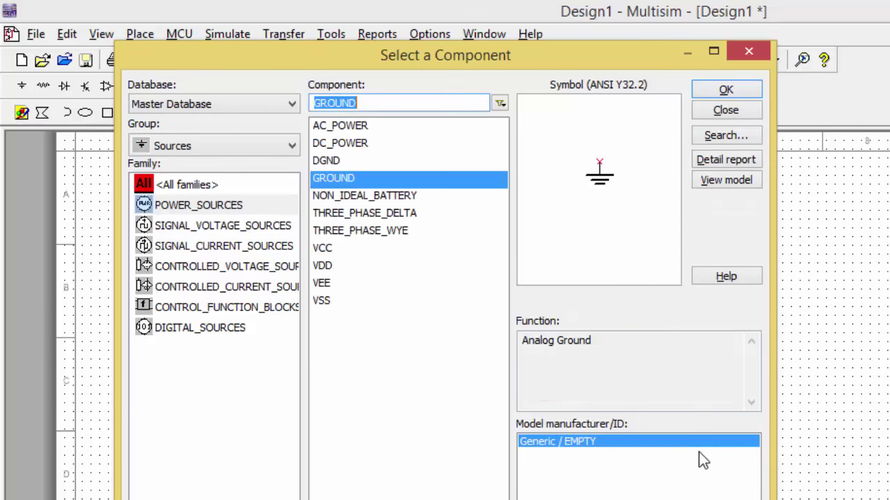
pyautogui.click(725, 113)
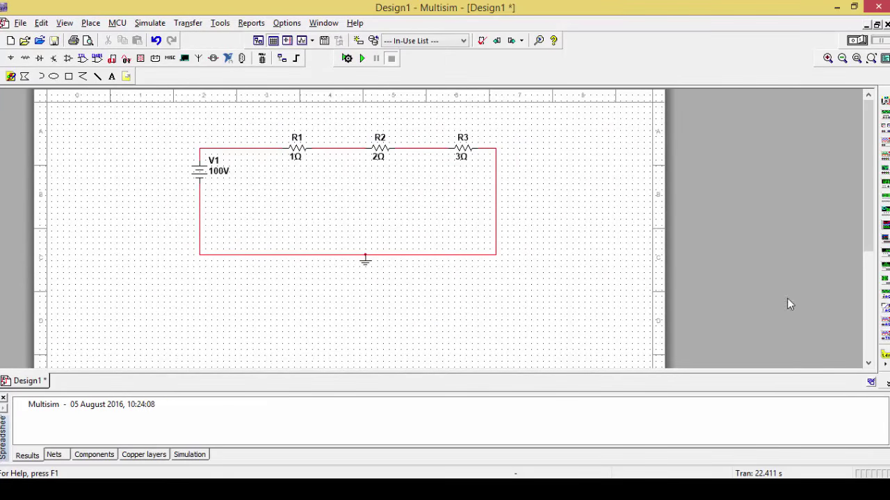
# - Place a multimeter to the right of the circuit and set it to measure current (A)
pyautogui.click(884, 103)
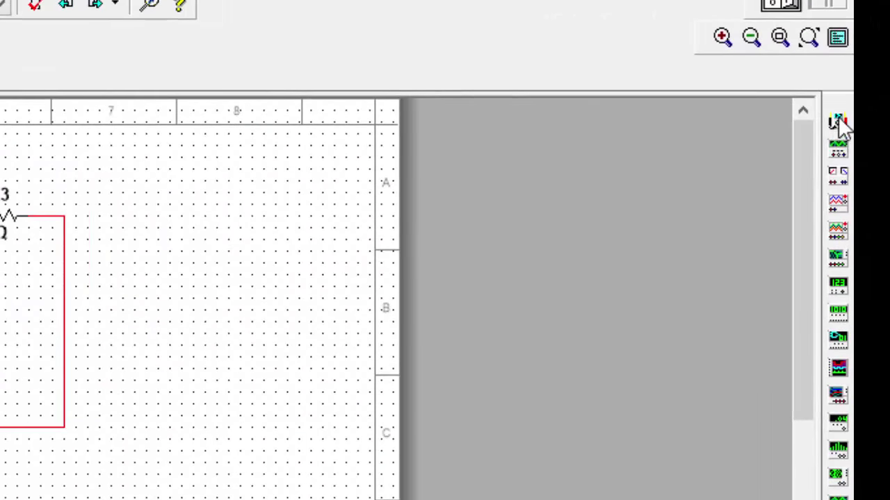
pyautogui.click(838, 125)
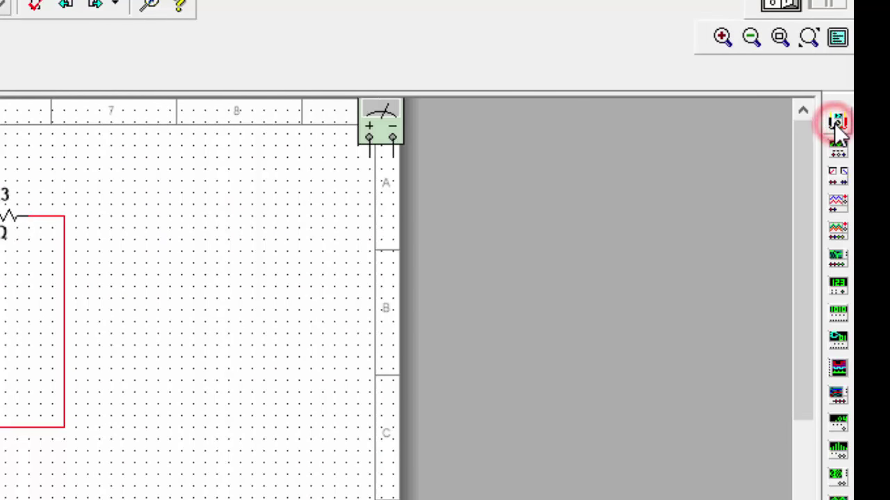
pyautogui.moveTo(369, 121); pyautogui.dragTo(128, 331)
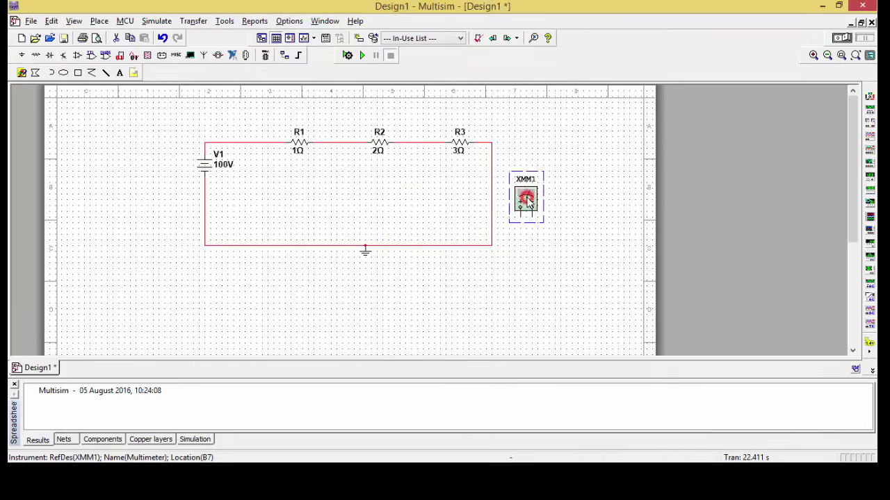
pyautogui.doubleClick(529, 201)
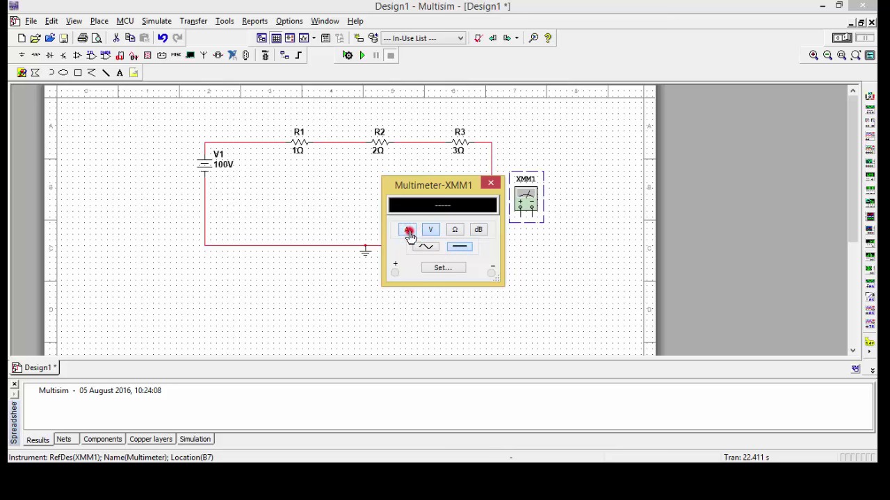
pyautogui.click(409, 232)
pyautogui.click(490, 185)
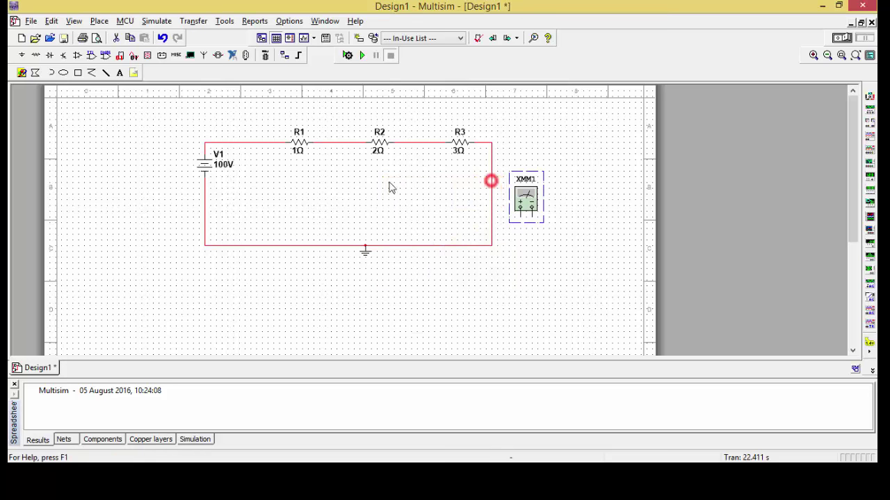
# - Replace the wire between V1 and R1 with the multimeter, connecting its + terminal to V1's positive terminal and its − terminal to R1
pyautogui.click(258, 143)
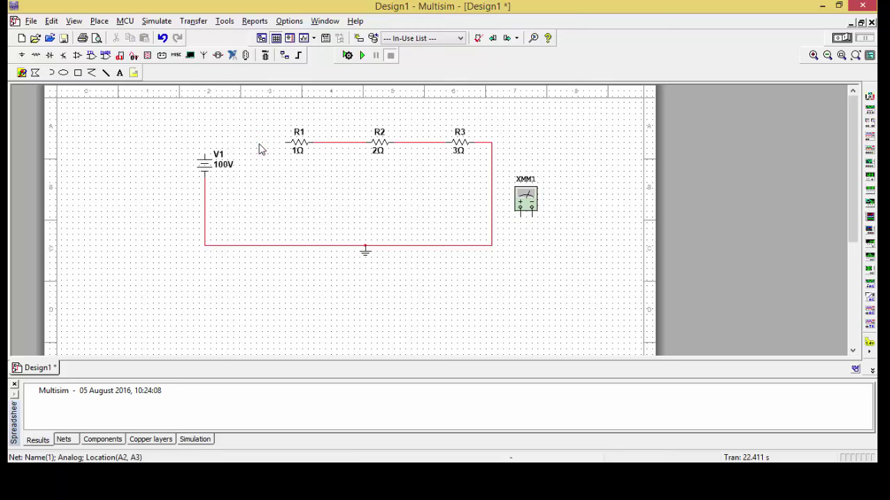
pyautogui.click(520, 218)
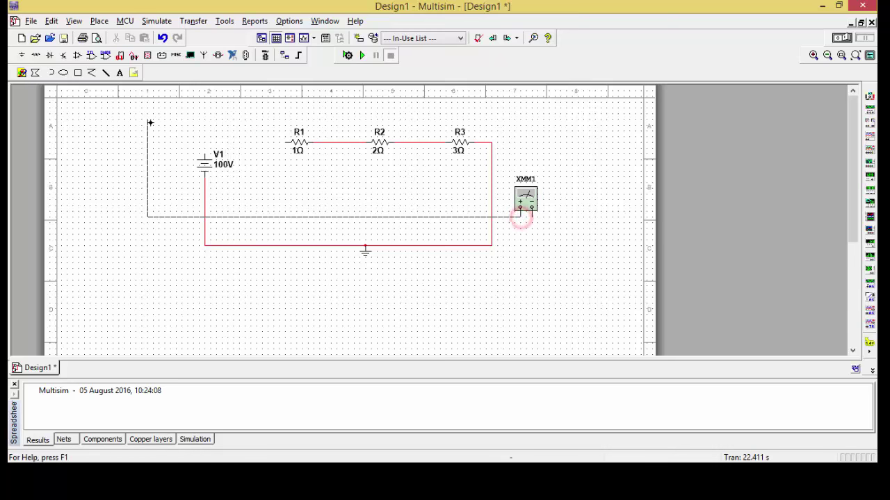
pyautogui.click(205, 155)
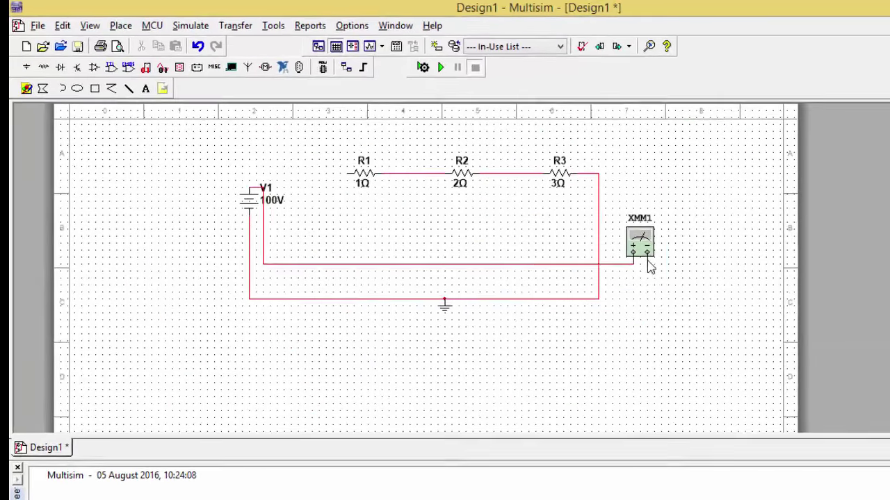
pyautogui.click(530, 216)
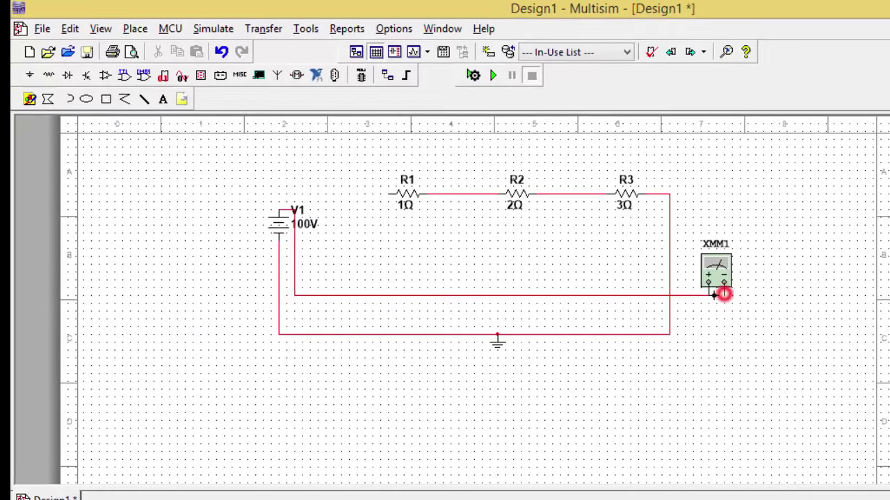
pyautogui.click(389, 195)
# - Move multimeter XMM1 above the gap between V1 and R1, check its readout window and close it
pyautogui.click(698, 282)
pyautogui.moveTo(701, 288); pyautogui.dragTo(337, 169)
pyautogui.doubleClick(332, 171)
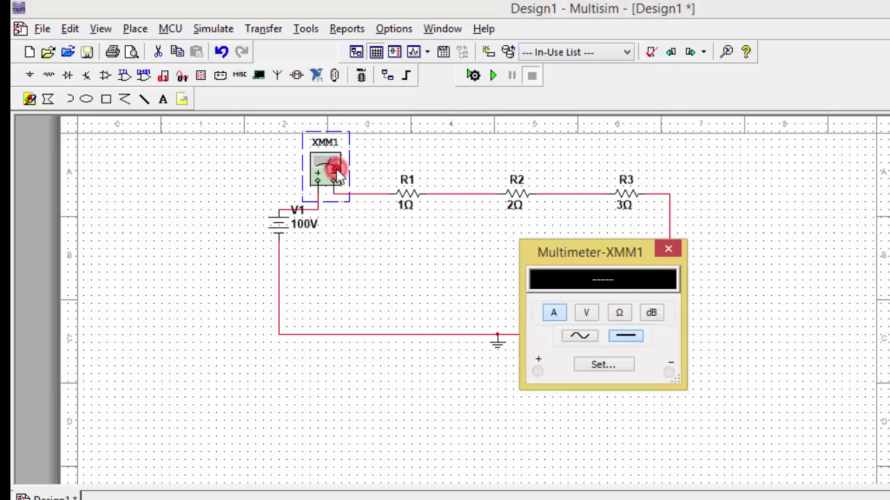
pyautogui.moveTo(632, 259); pyautogui.dragTo(625, 377)
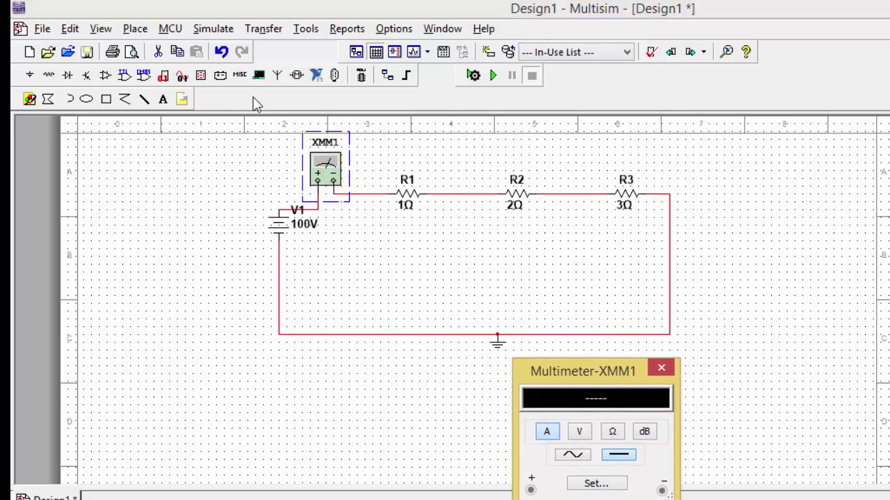
pyautogui.moveTo(325, 167); pyautogui.dragTo(317, 160)
pyautogui.click(661, 368)
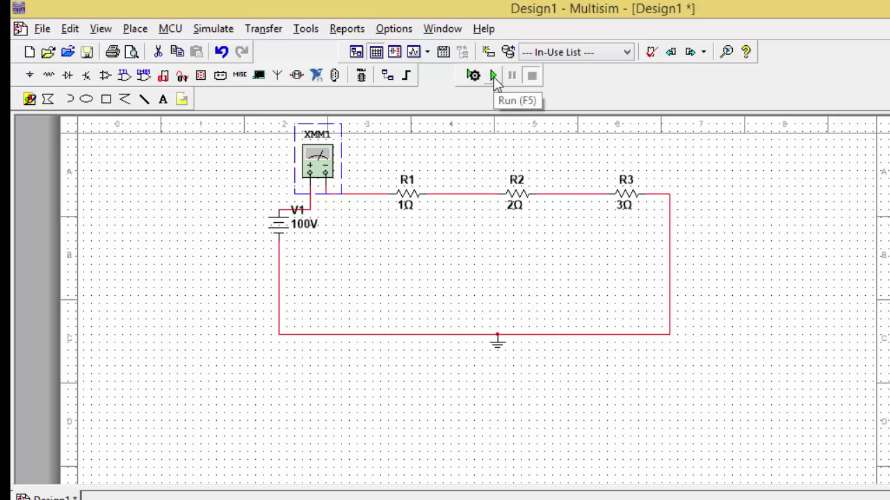
# - Run the simulation, read the circuit current on XMM1, close the readout and stop the simulation
pyautogui.click(494, 77)
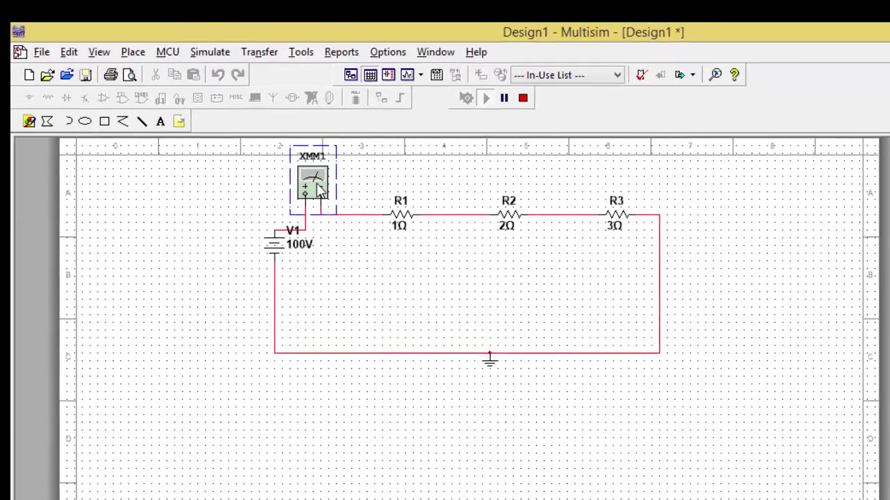
pyautogui.doubleClick(237, 141)
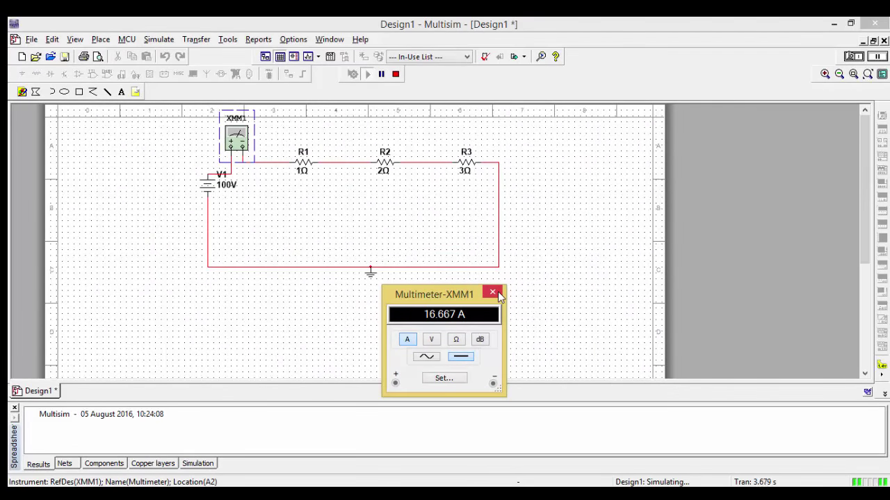
pyautogui.click(496, 292)
pyautogui.click(395, 74)
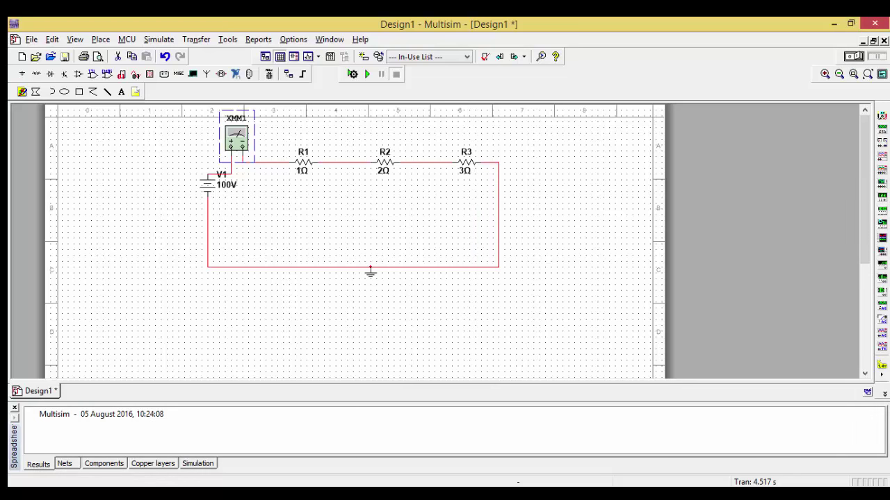
# - Search Windows for "calculator" and switch to the Calculator app
pyautogui.click(861, 139)
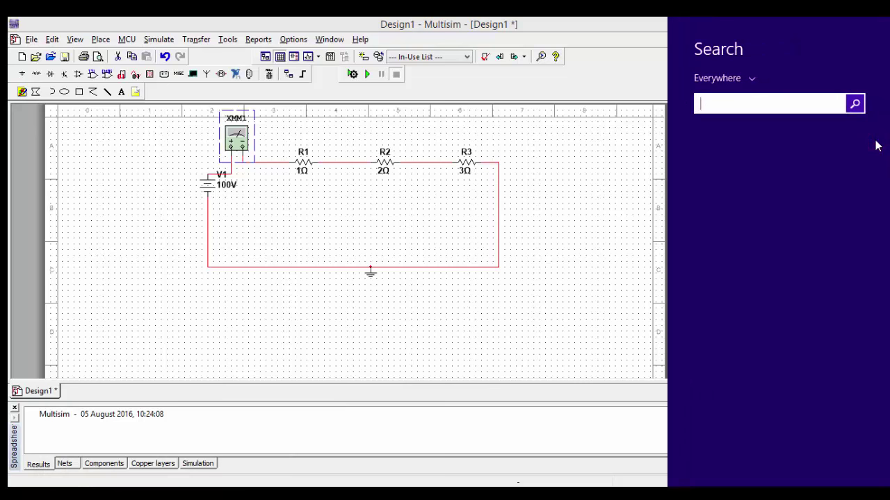
pyautogui.write('calculator')
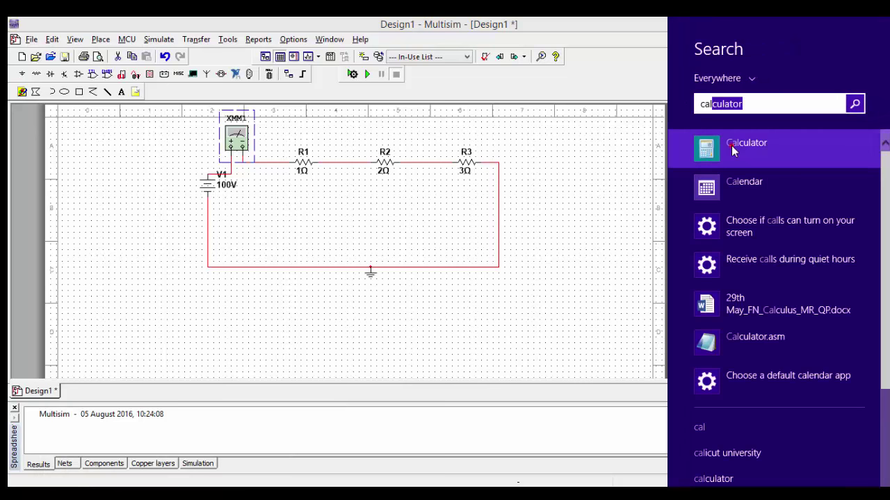
pyautogui.click(732, 148)
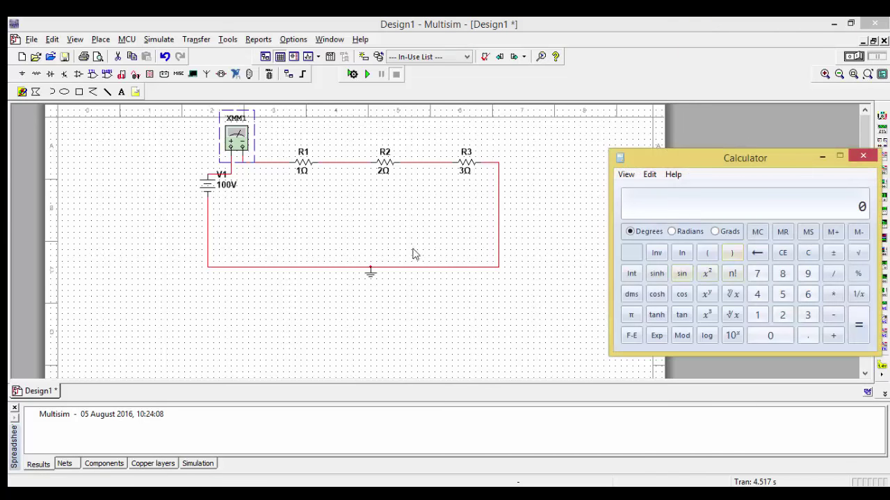
# - Calculate 100 / 6 in Calculator and compare the result with XMM1's current reading in Multisim
pyautogui.click(757, 315)
pyautogui.click(770, 335)
pyautogui.click(770, 336)
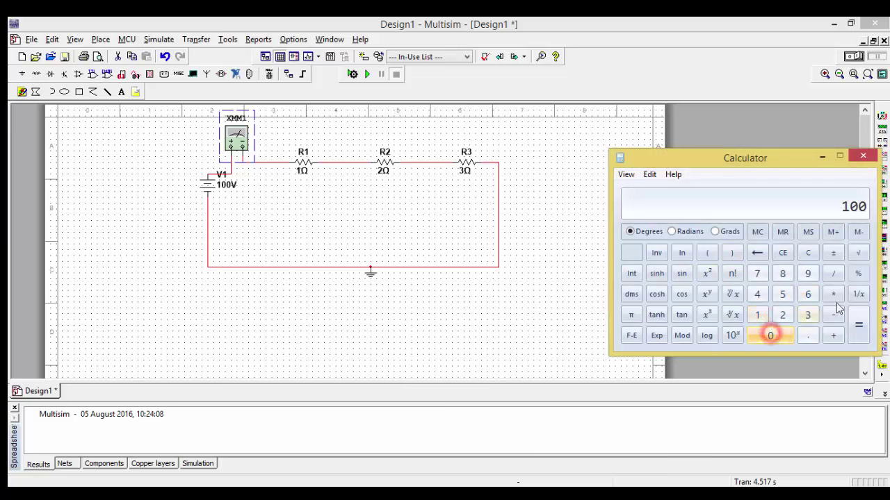
pyautogui.click(833, 273)
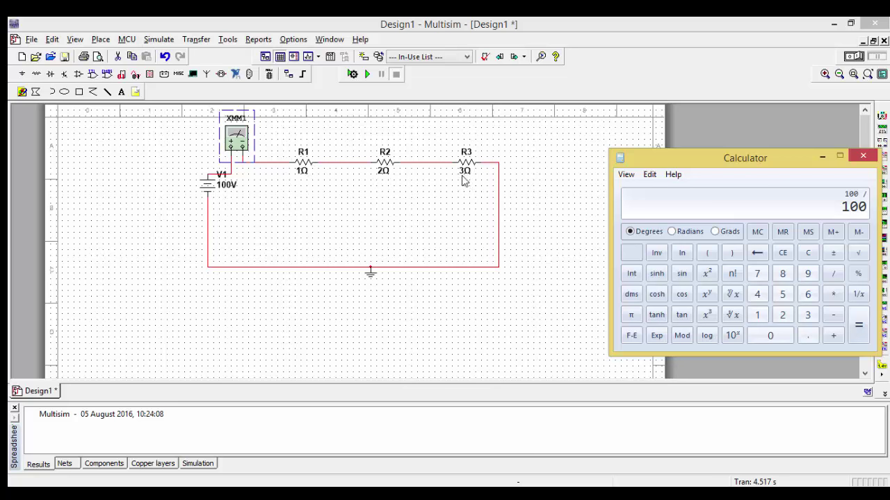
pyautogui.click(808, 294)
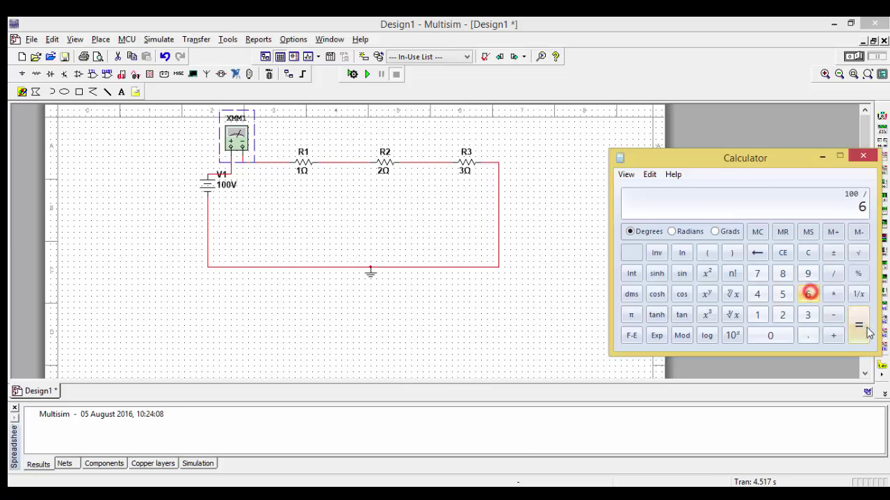
pyautogui.click(860, 325)
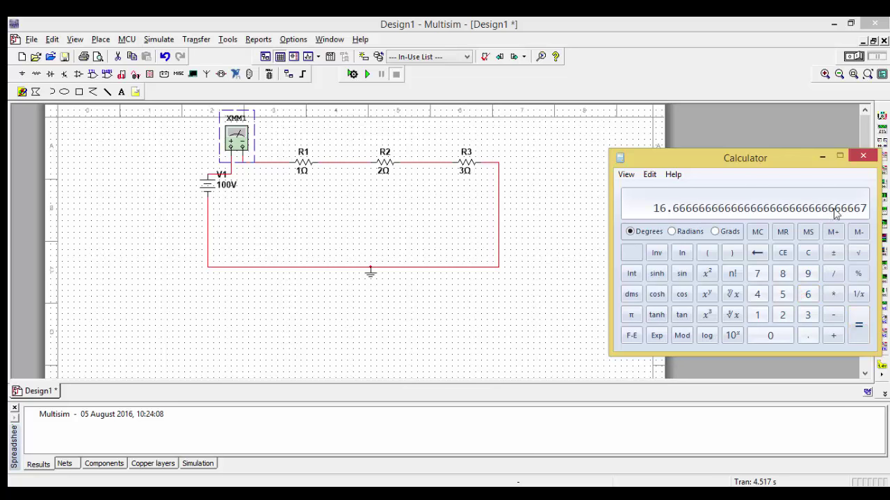
pyautogui.doubleClick(238, 139)
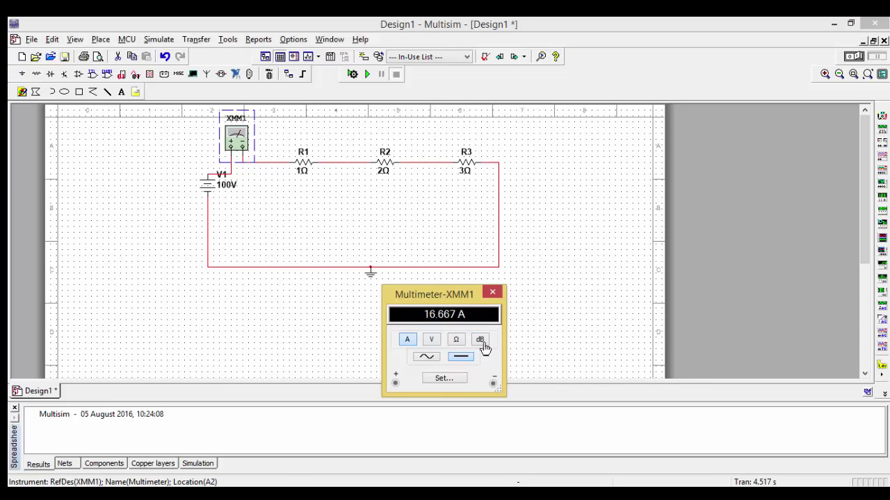
pyautogui.click(493, 295)
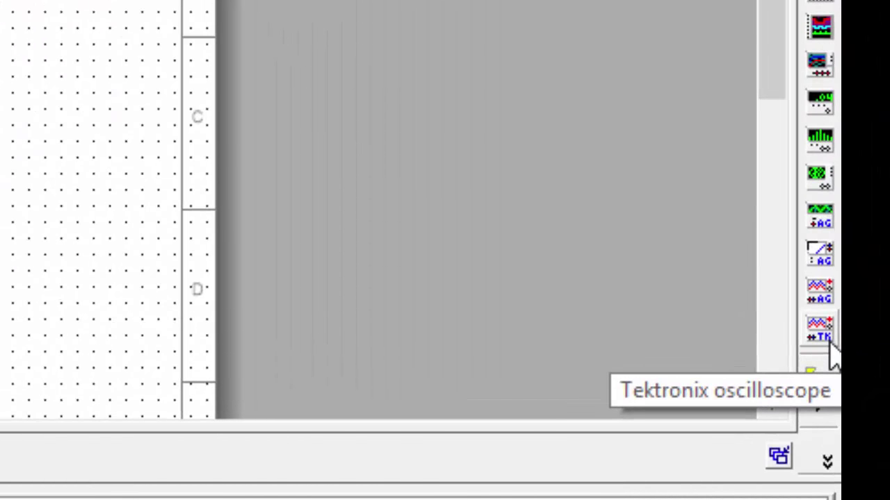
# - Place a Tektronix oscilloscope below the circuit's lower-right corner, switch on its power and close its front panel
pyautogui.click(829, 341)
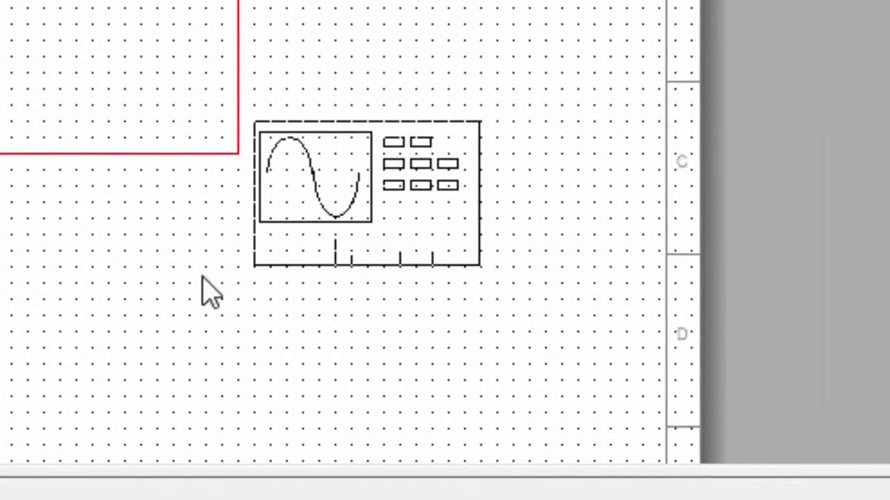
pyautogui.click(522, 394)
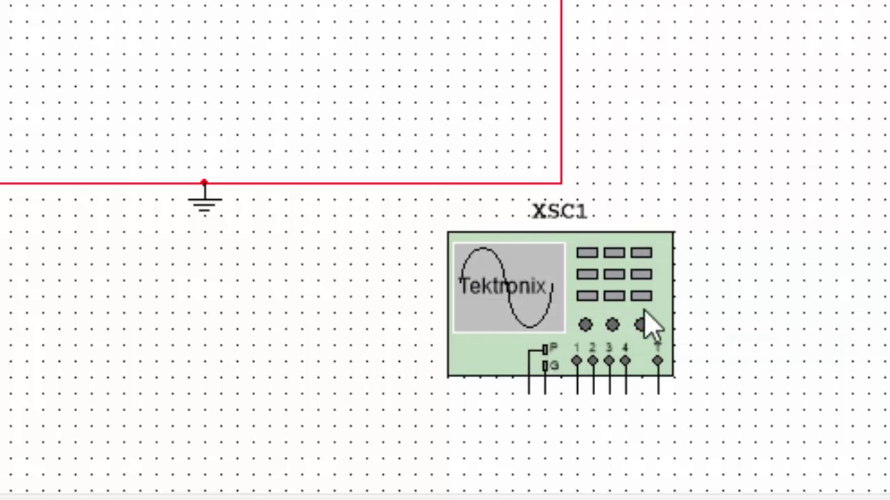
pyautogui.doubleClick(591, 294)
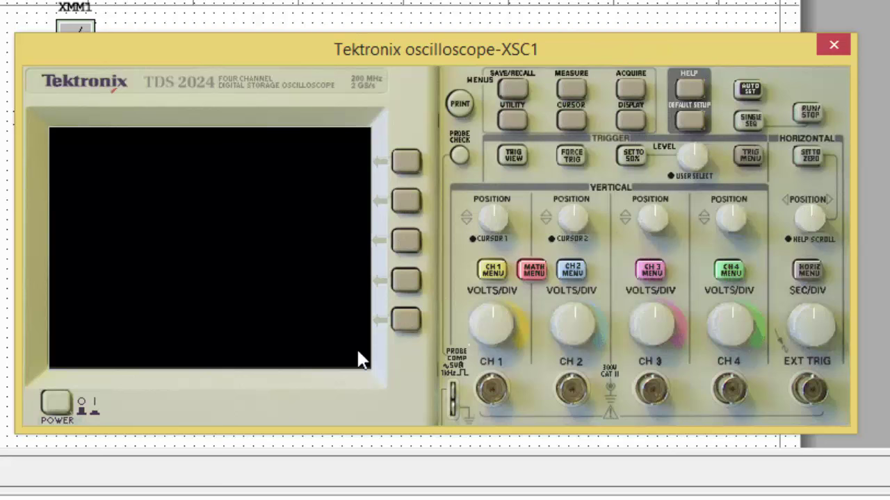
pyautogui.click(60, 410)
pyautogui.click(60, 411)
pyautogui.click(60, 410)
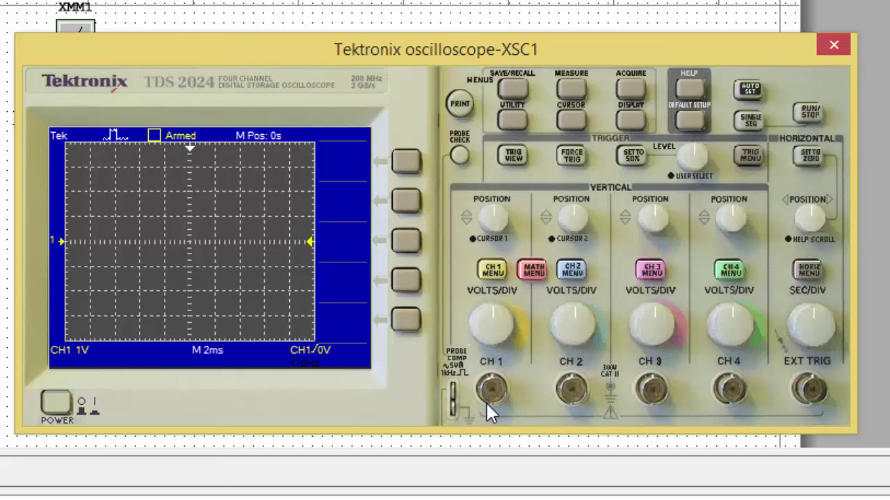
pyautogui.click(834, 42)
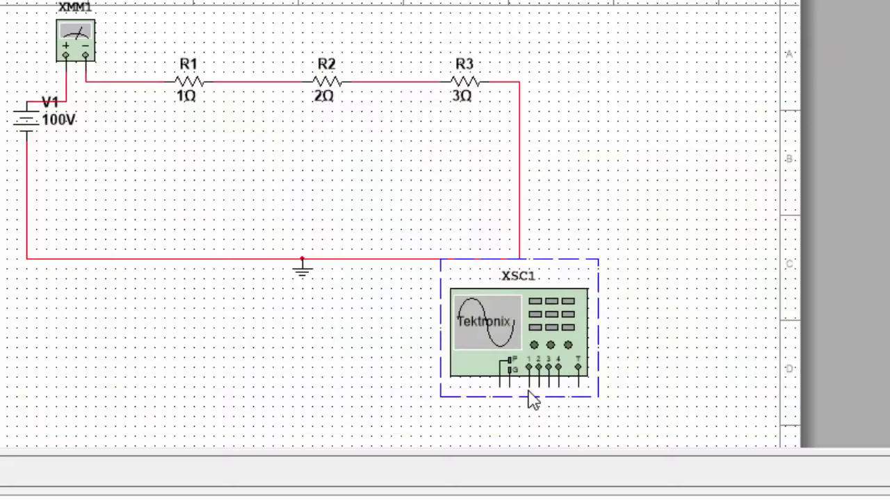
# - Wire oscilloscope channel 1 to the wire between XMM1 and R1, and its G terminal to the circuit's lower wire
pyautogui.click(528, 382)
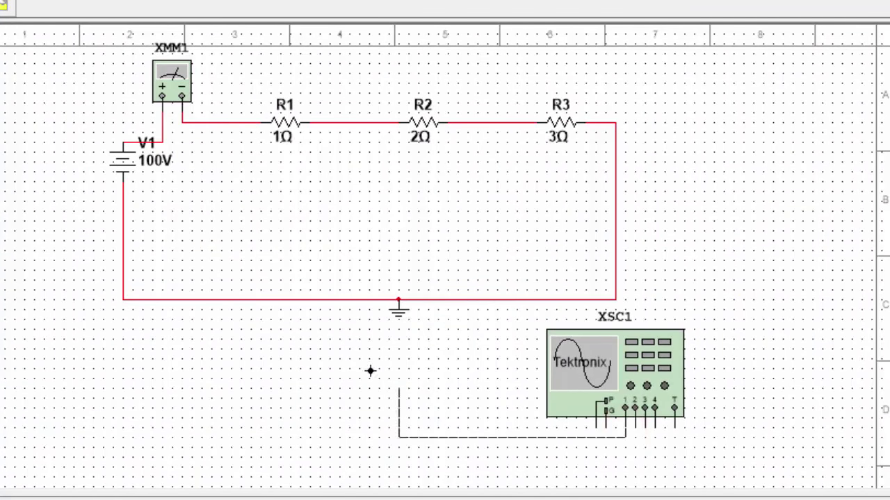
pyautogui.click(231, 119)
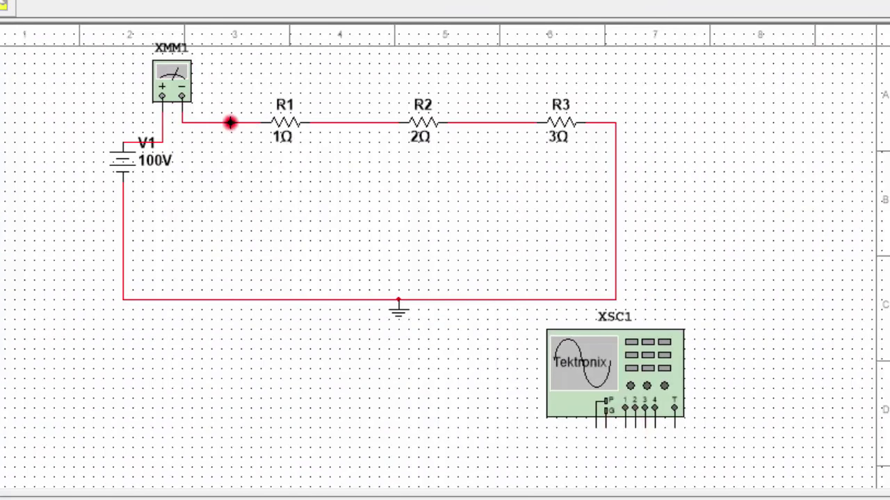
pyautogui.click(605, 426)
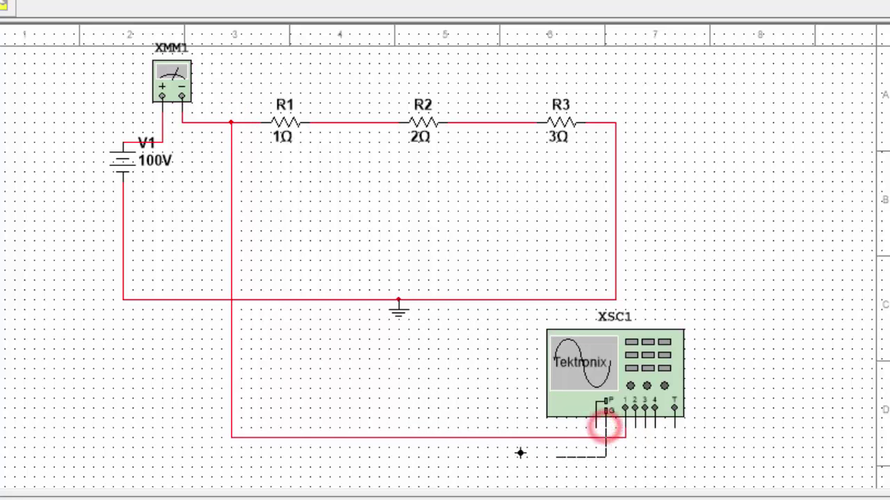
pyautogui.click(340, 300)
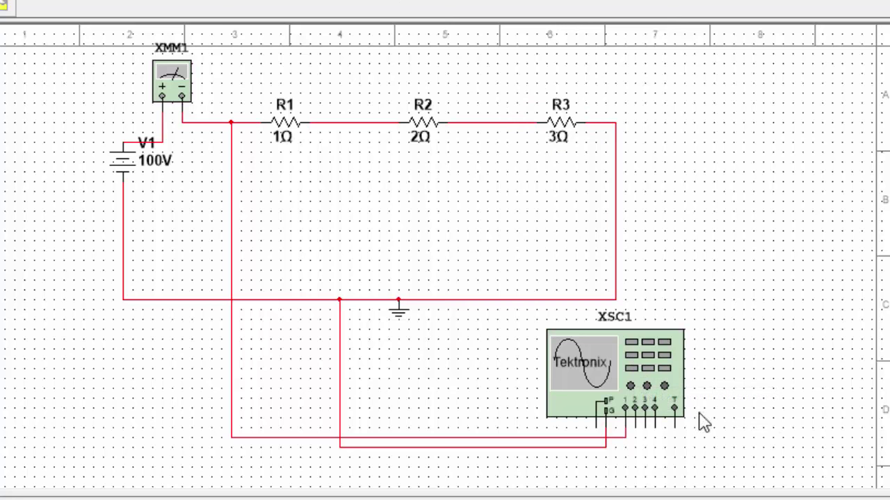
# - Open the oscilloscope's front panel, autoset the channel 1 trace and stop the acquisition
pyautogui.doubleClick(616, 375)
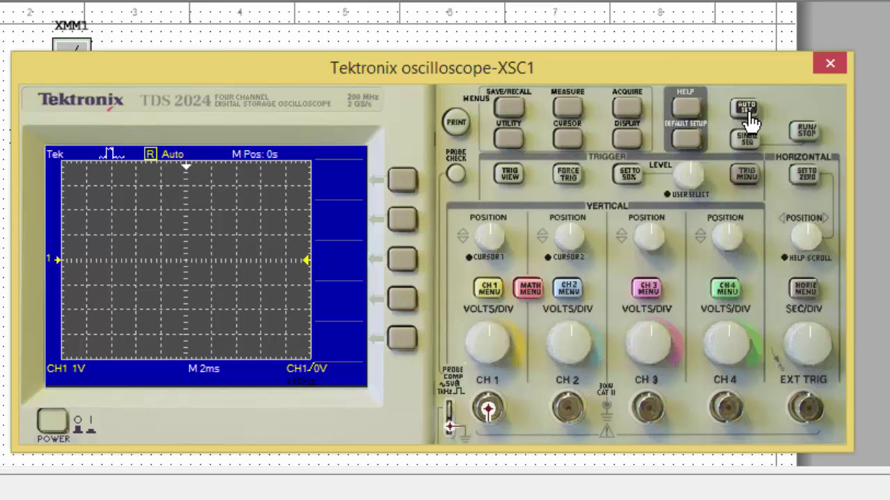
pyautogui.click(750, 119)
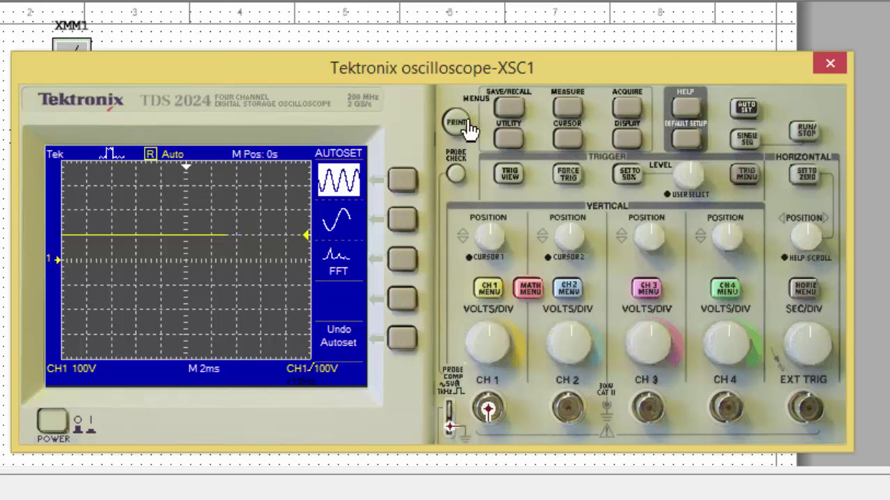
pyautogui.click(807, 132)
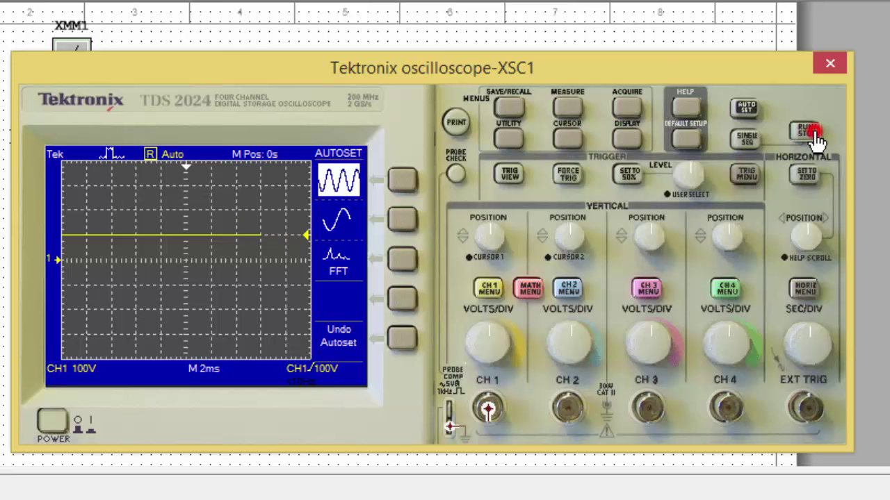
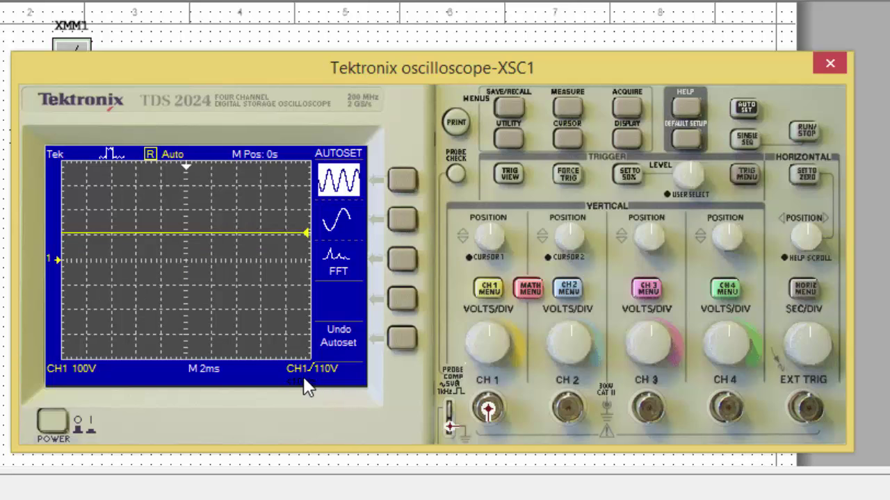
pyautogui.click(807, 129)
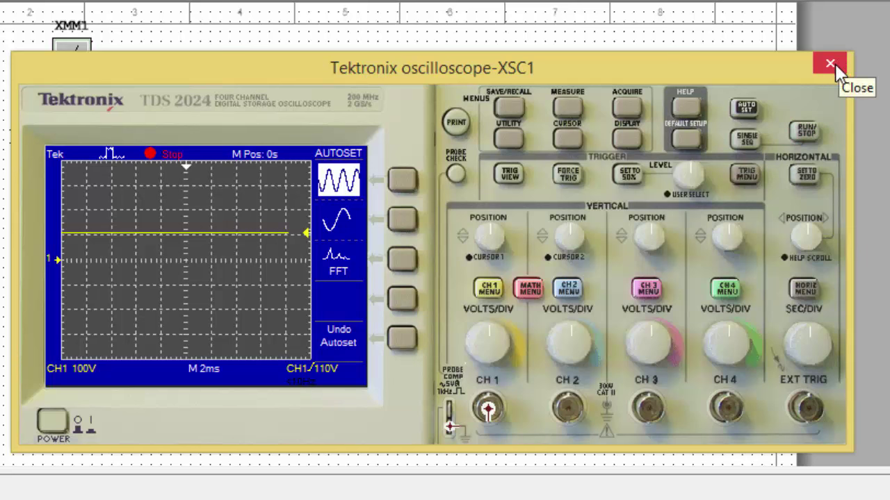
# - Set the oscilloscope's second measurement to source CH2 and type Min
pyautogui.click(569, 109)
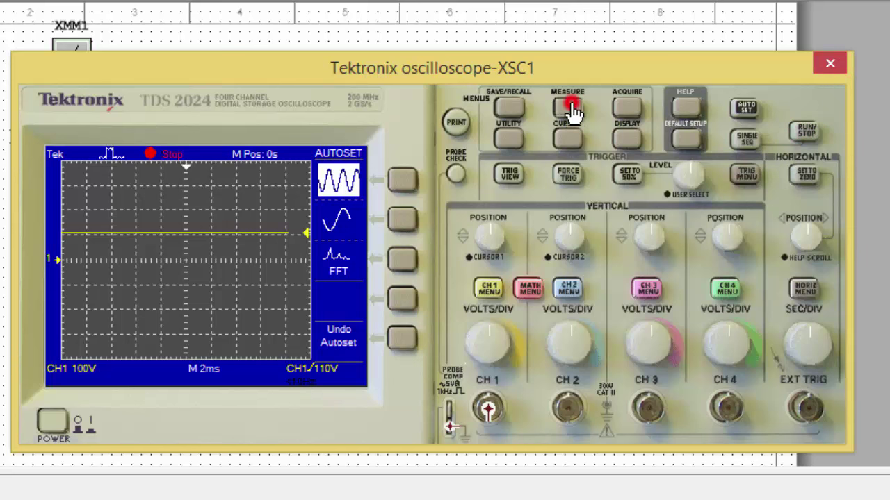
pyautogui.click(338, 210)
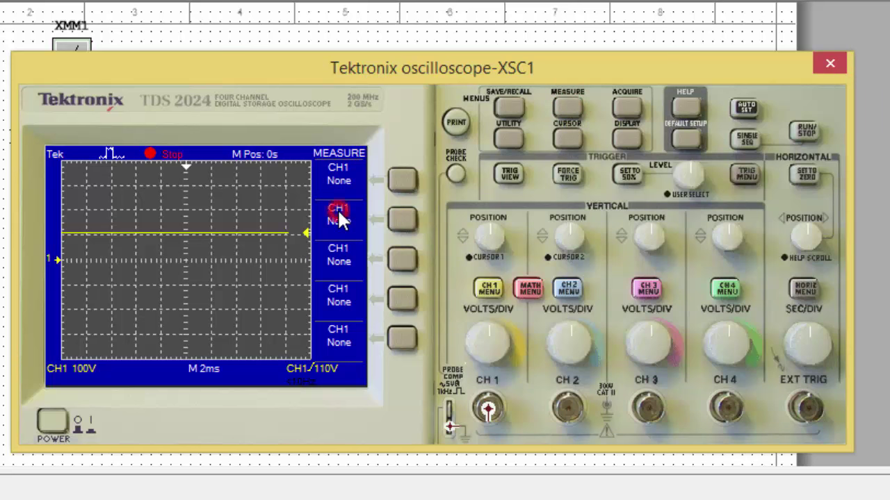
pyautogui.click(344, 168)
pyautogui.click(402, 219)
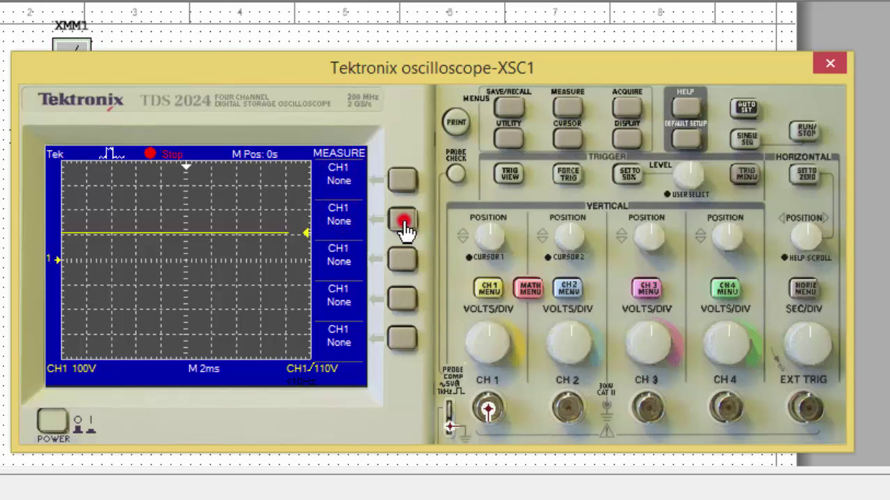
pyautogui.click(404, 182)
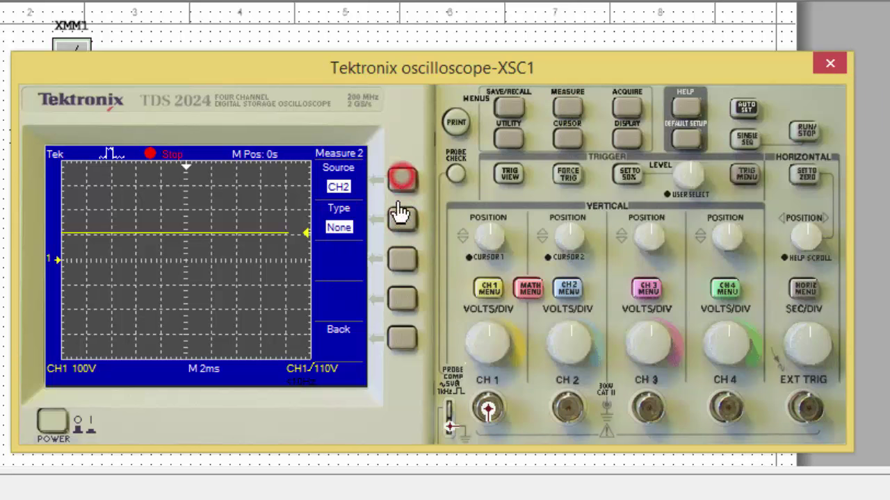
pyautogui.click(402, 221)
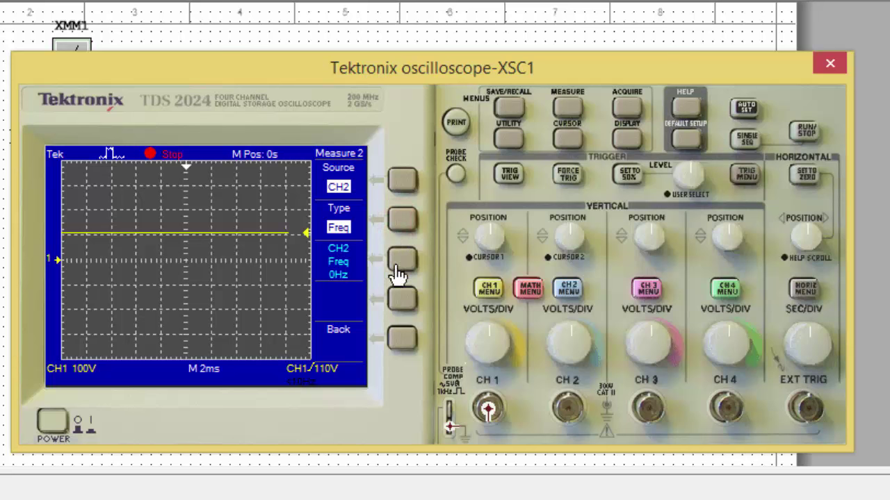
pyautogui.click(402, 220)
pyautogui.click(402, 220)
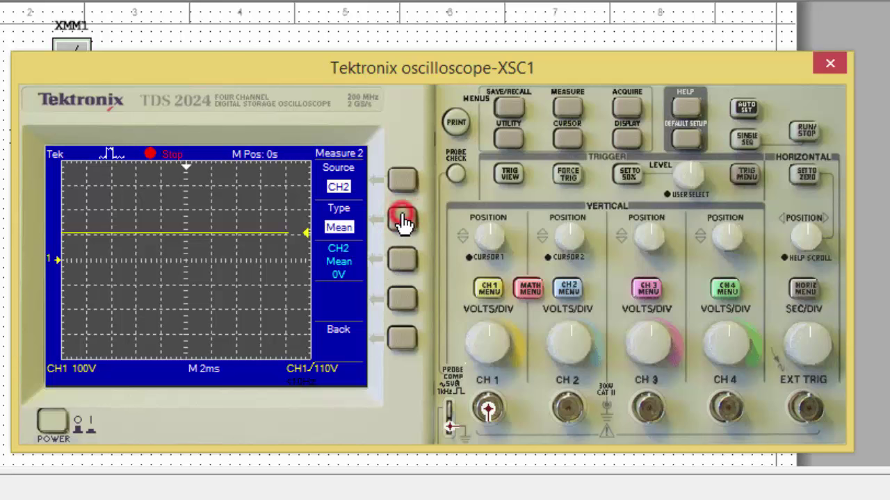
pyautogui.click(403, 220)
pyautogui.click(403, 220)
pyautogui.click(402, 220)
pyautogui.click(402, 220)
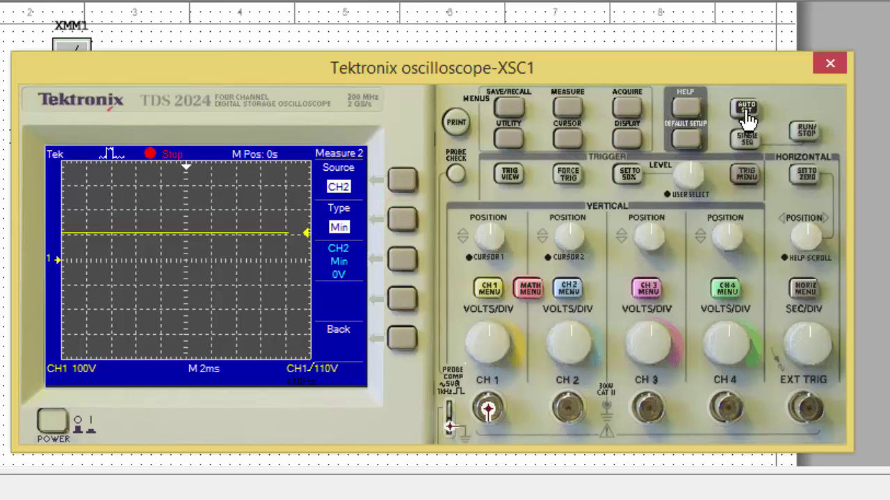
# - Run the oscilloscope acquisition briefly, stop it again and close the front panel
pyautogui.click(807, 135)
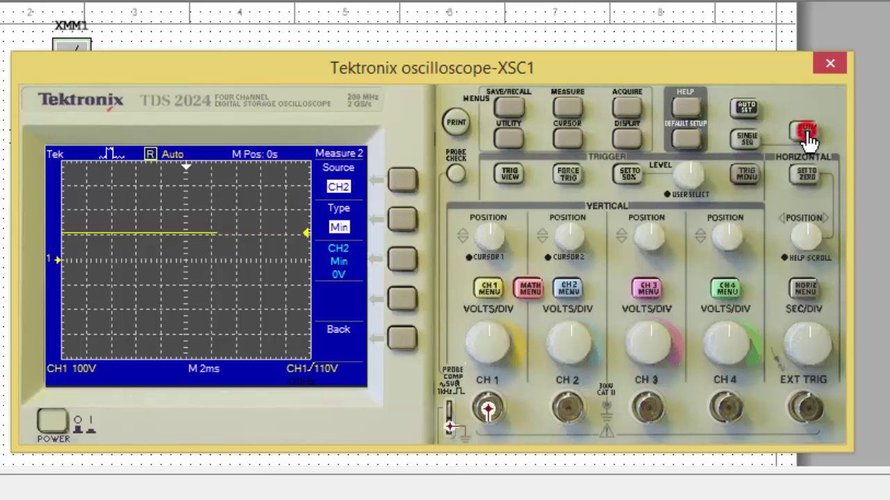
pyautogui.click(807, 136)
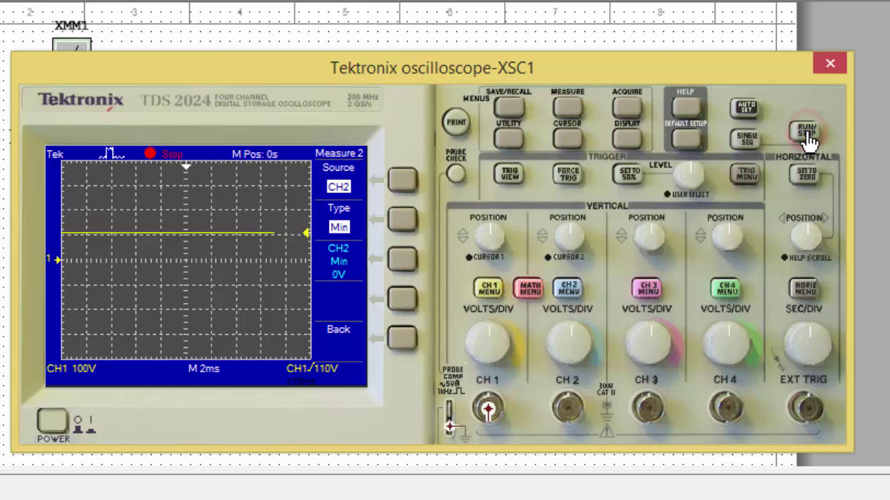
pyautogui.click(827, 65)
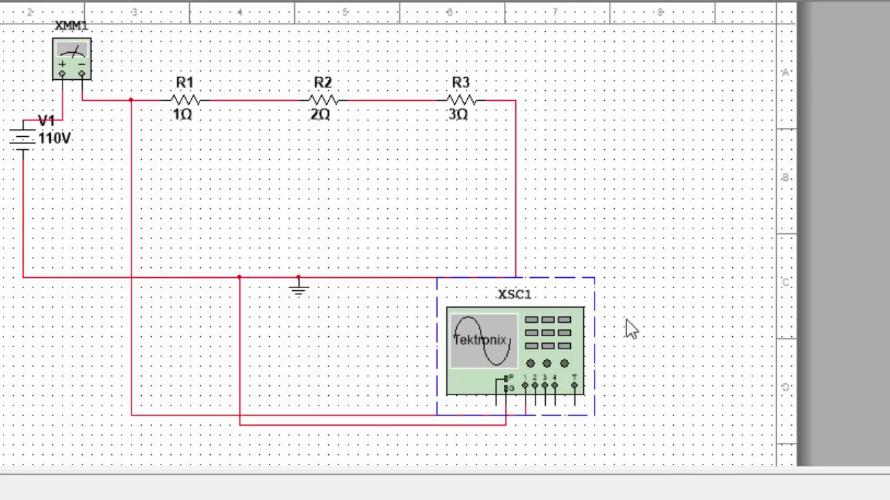
# - Delete the wire from the oscilloscope's G terminal to the circuit's lower wire and reconnect G to the wire between R1 and R2
pyautogui.click(239, 310)
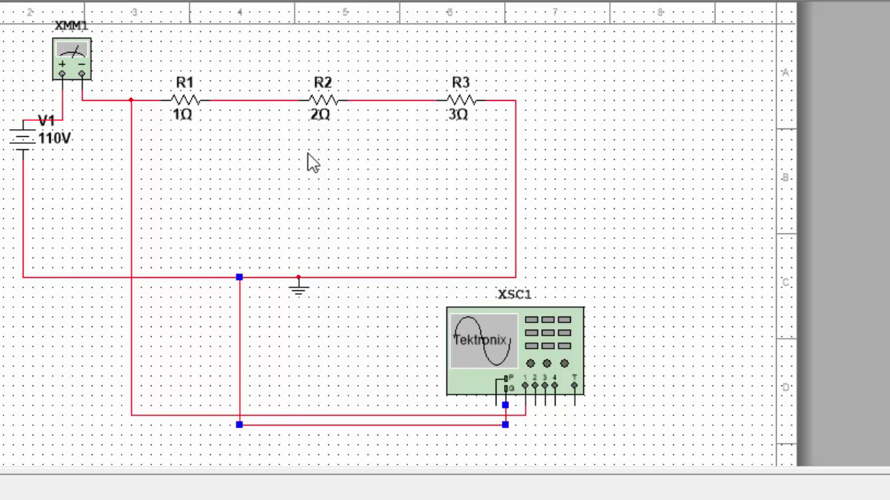
pyautogui.click(442, 447)
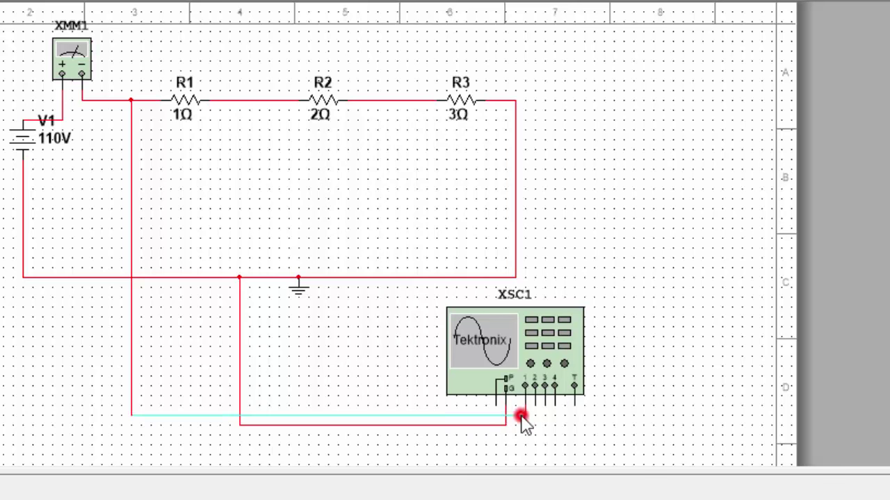
pyautogui.click(523, 417)
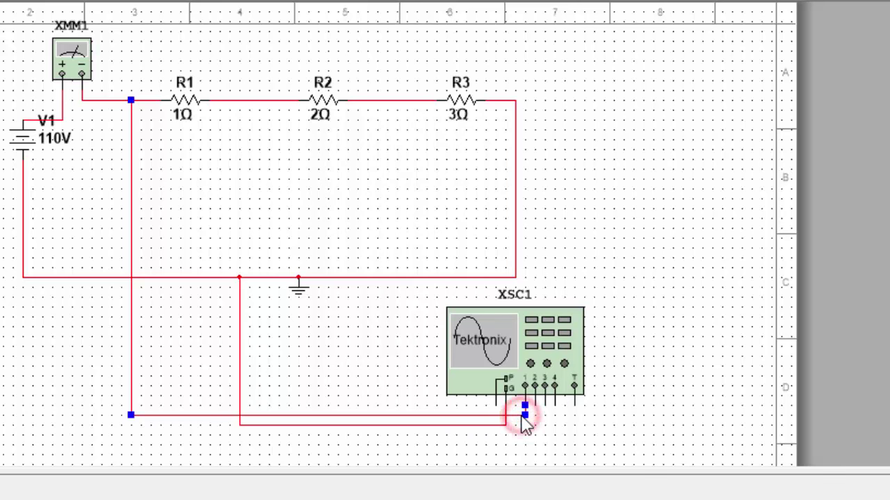
pyautogui.click(347, 425)
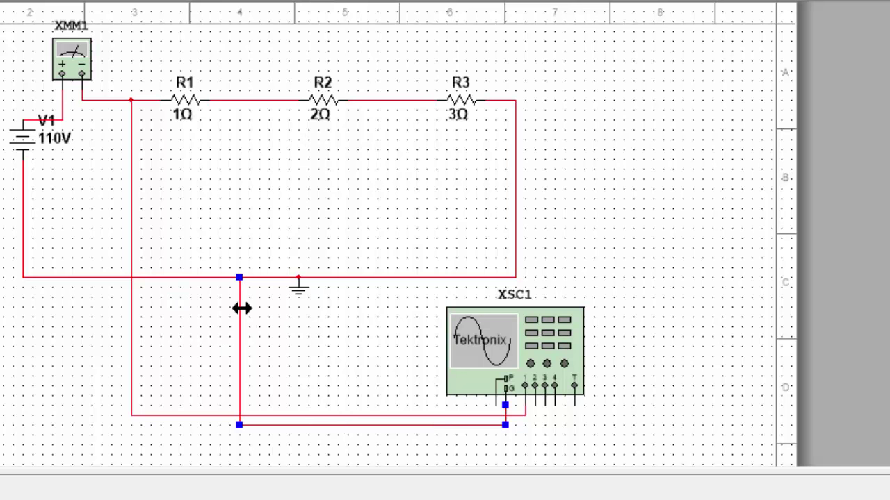
pyautogui.press('Delete')
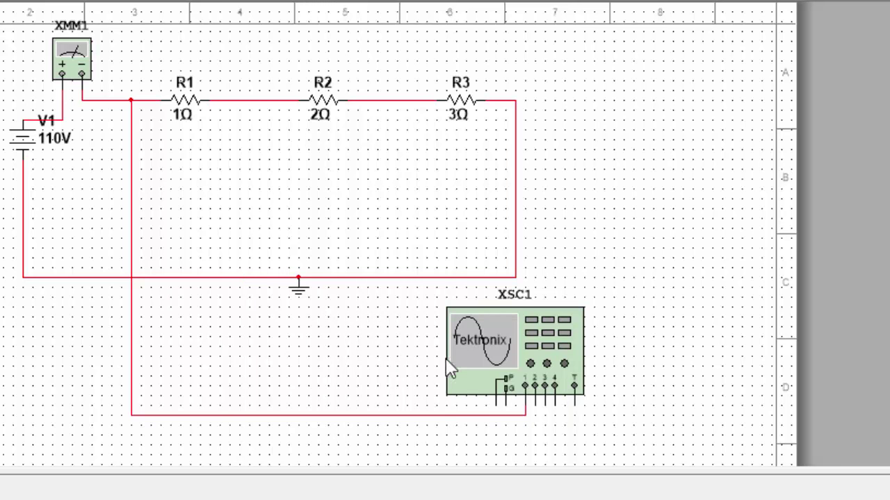
pyautogui.click(507, 403)
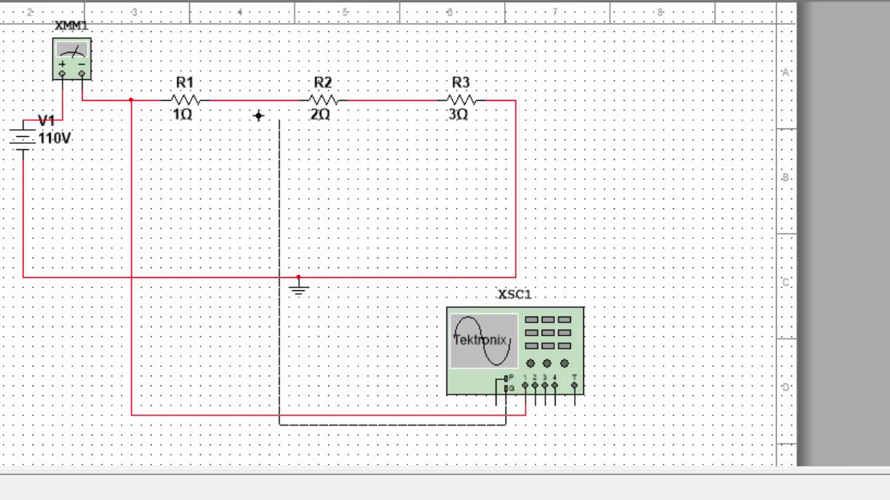
pyautogui.click(231, 101)
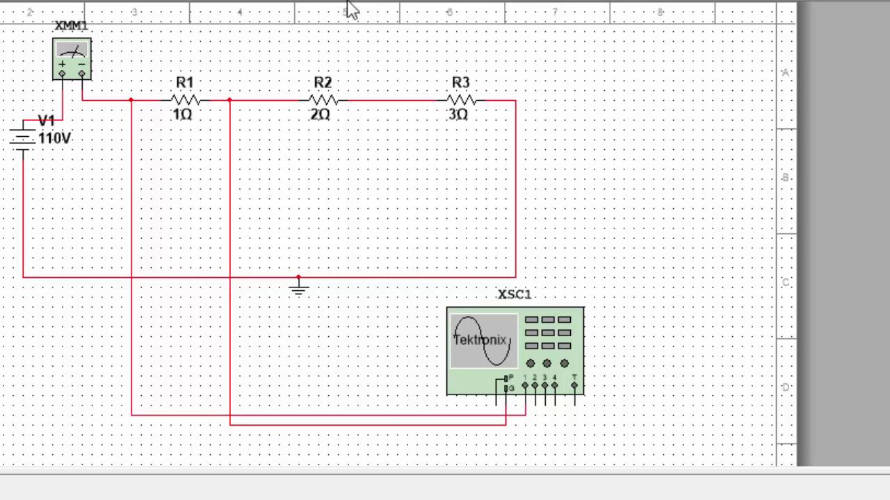
# - Autoset the oscilloscope's channel 1 trace for the voltage across R1, stop the acquisition and close the front panel
pyautogui.doubleClick(539, 340)
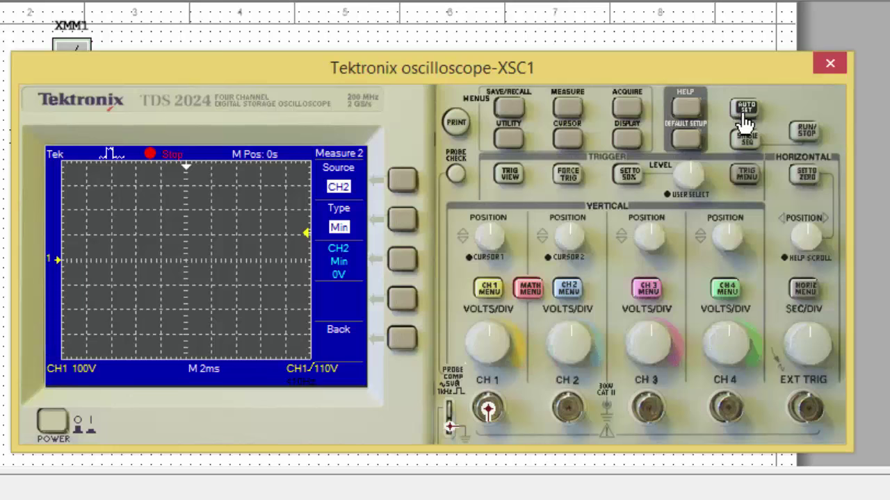
pyautogui.click(742, 118)
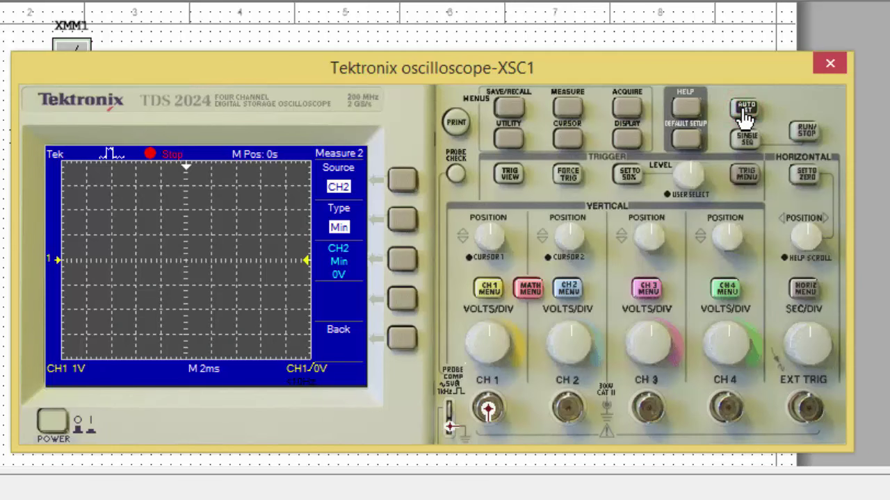
pyautogui.click(744, 119)
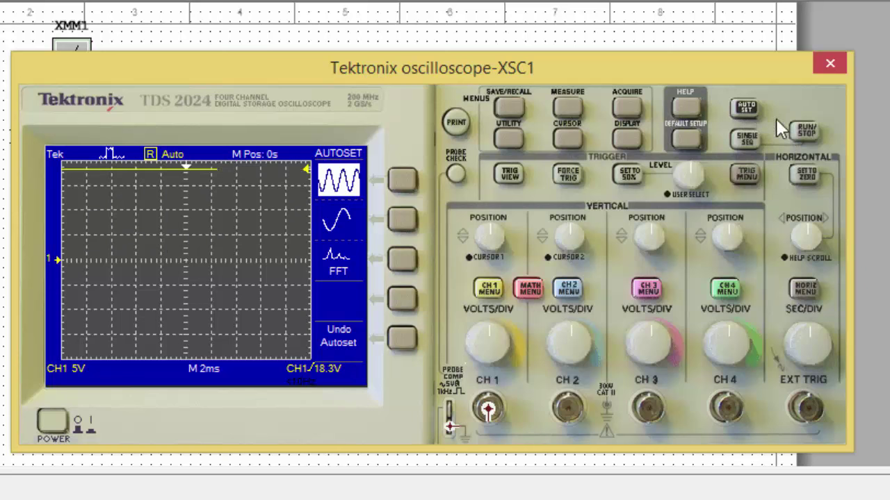
pyautogui.click(802, 132)
pyautogui.click(830, 63)
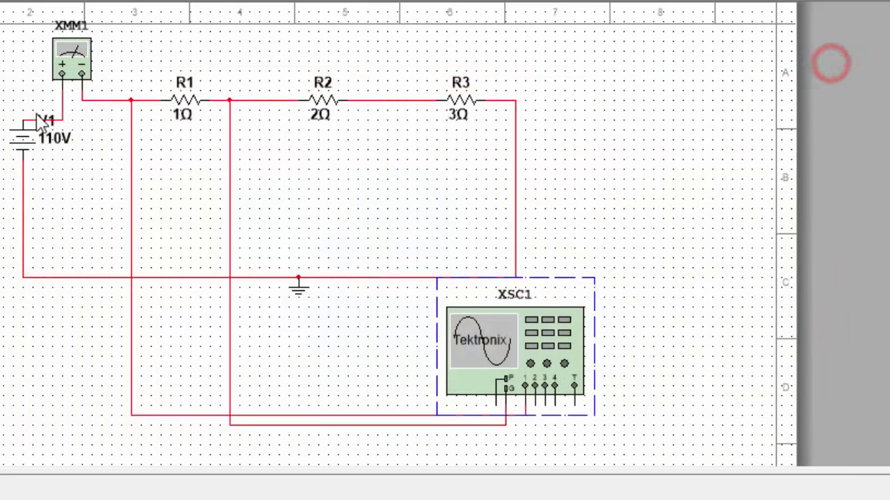
# - Compare XMM1's current reading with the oscilloscope's channel 1 voltage across R1, closing both instrument panels
pyautogui.doubleClick(82, 59)
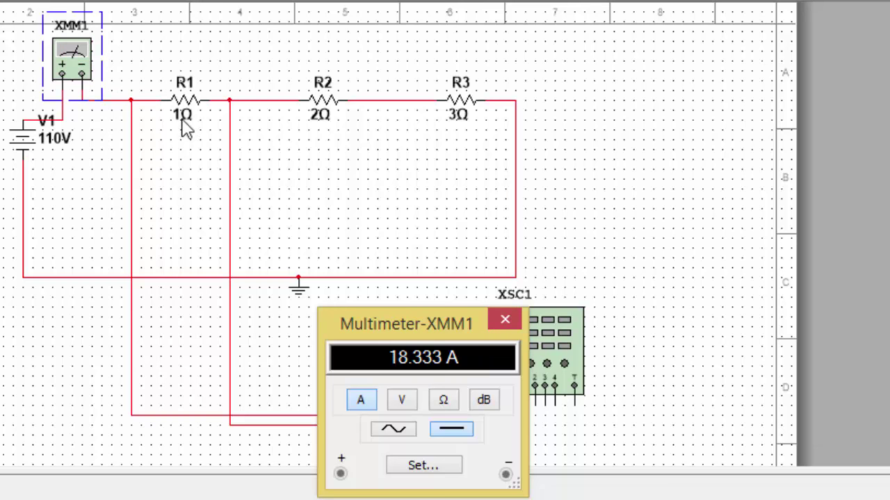
pyautogui.click(500, 314)
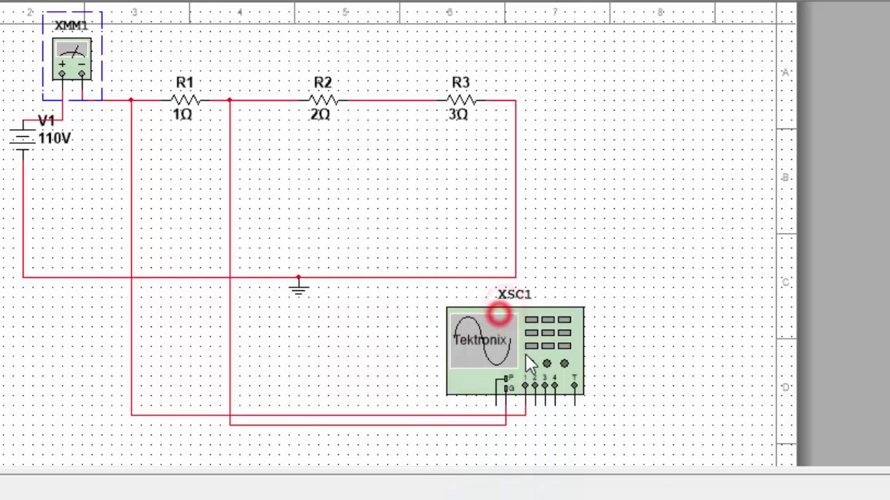
pyautogui.doubleClick(526, 355)
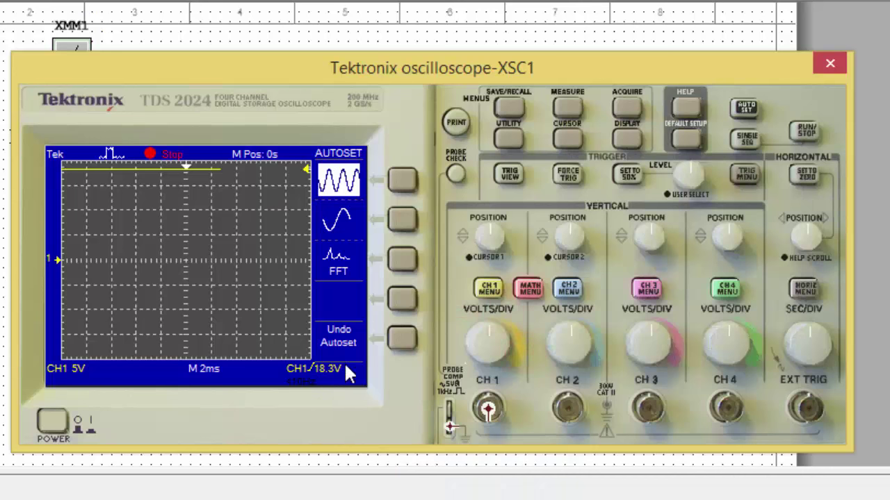
pyautogui.click(834, 64)
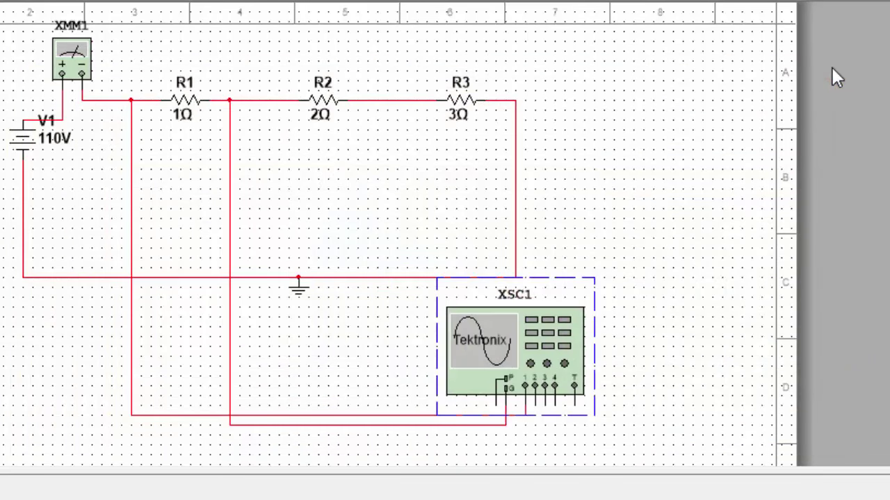
pyautogui.doubleClick(537, 348)
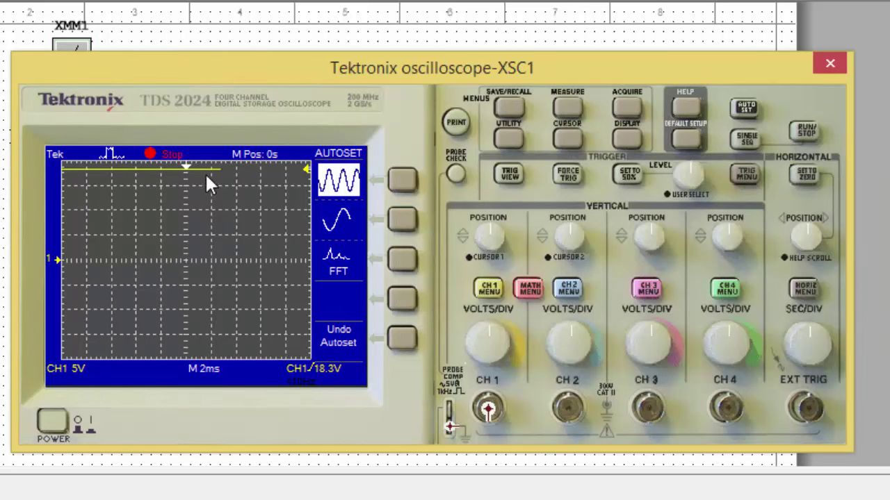
pyautogui.click(830, 64)
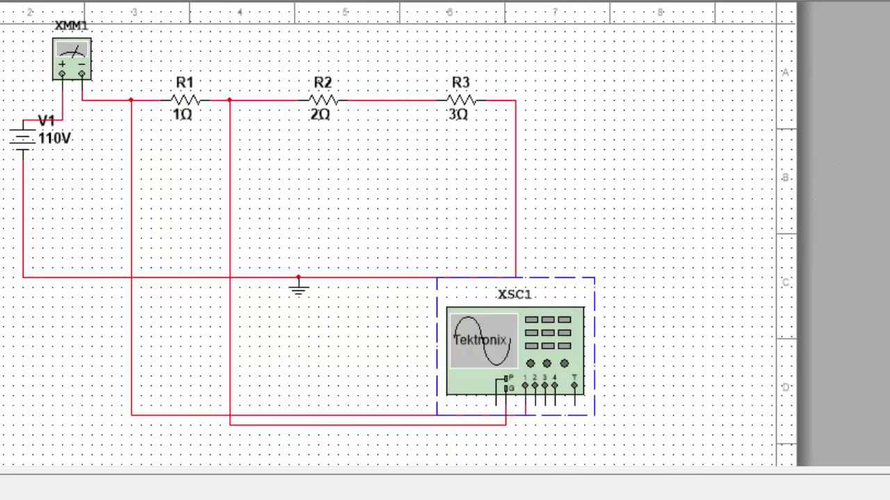
# - Delete the DC source V1 from the circuit and undo the deletion
pyautogui.click(25, 145)
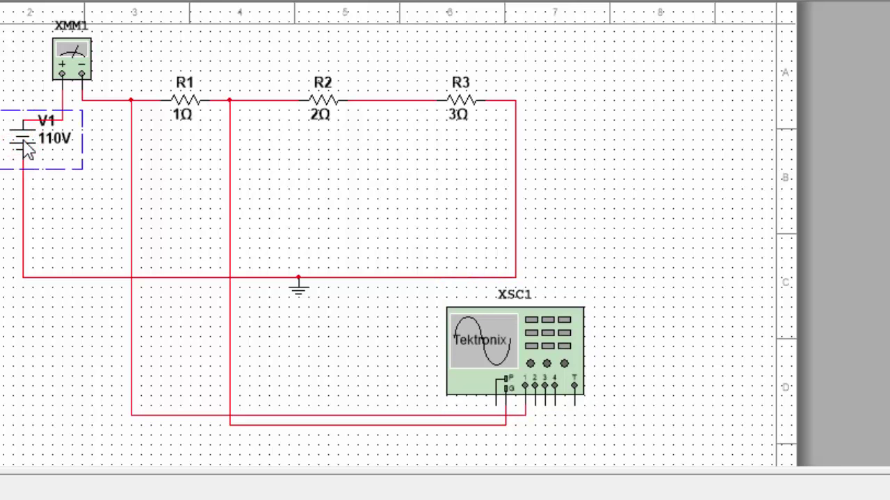
pyautogui.press('Delete')
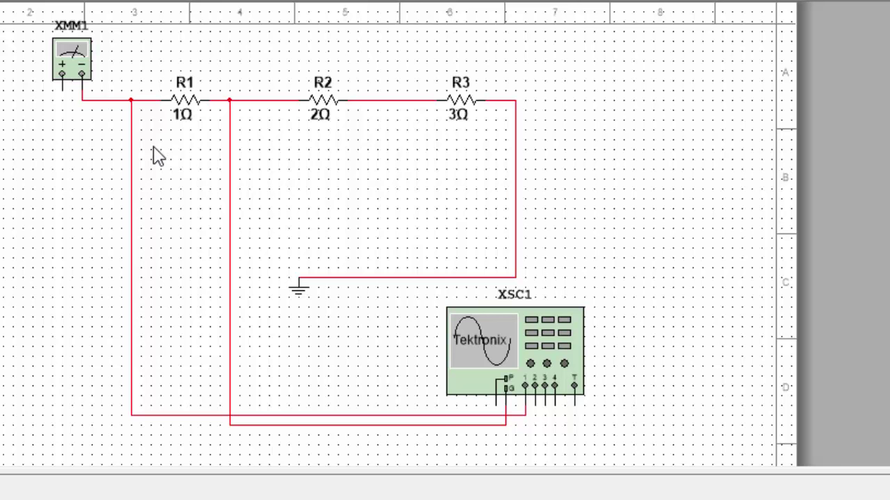
pyautogui.hotkey('ctrl', 'z')
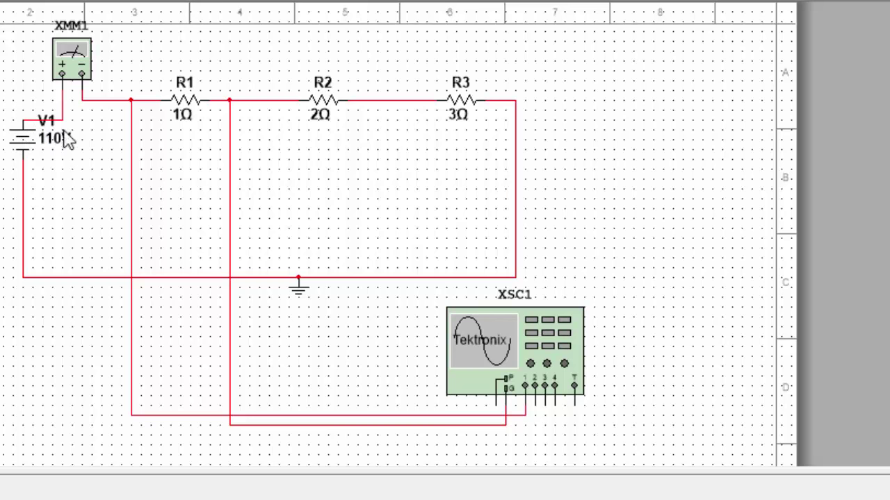
# - Check the voltage value in the properties of DC source V1 and close them
pyautogui.click(28, 135)
pyautogui.doubleClick(28, 135)
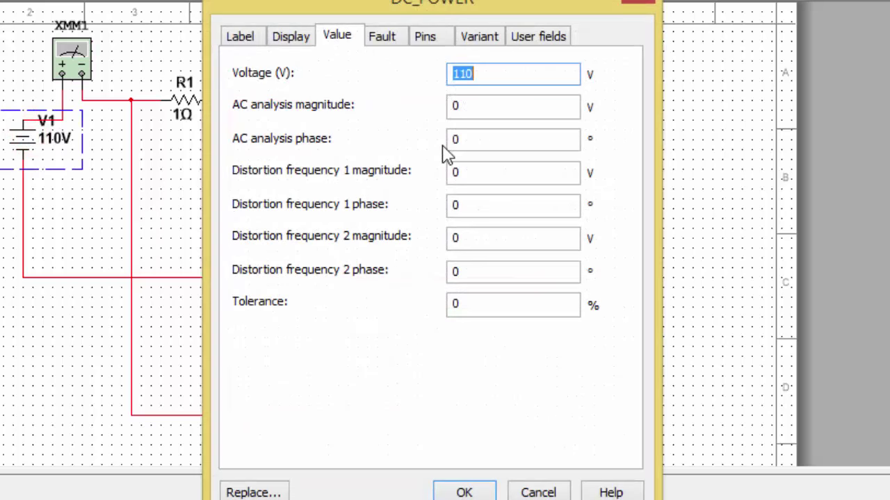
pyautogui.click(652, 4)
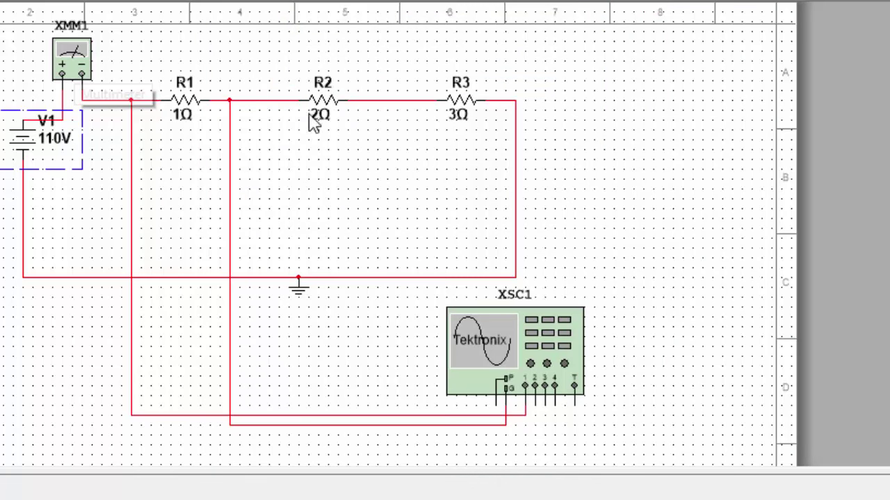
pyautogui.click(40, 134)
pyautogui.doubleClick(40, 134)
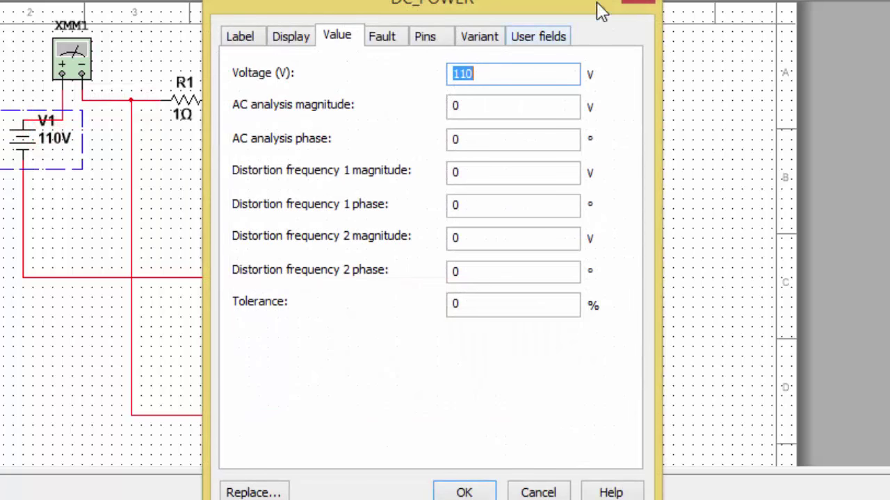
pyautogui.click(625, 4)
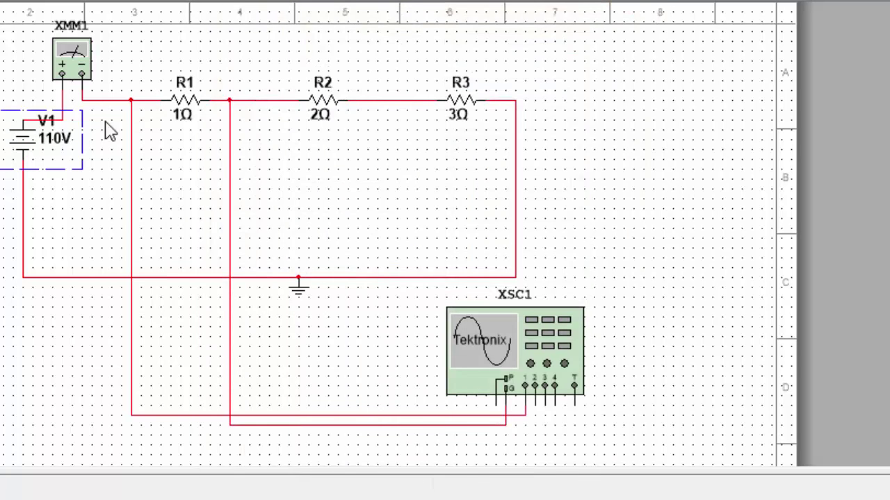